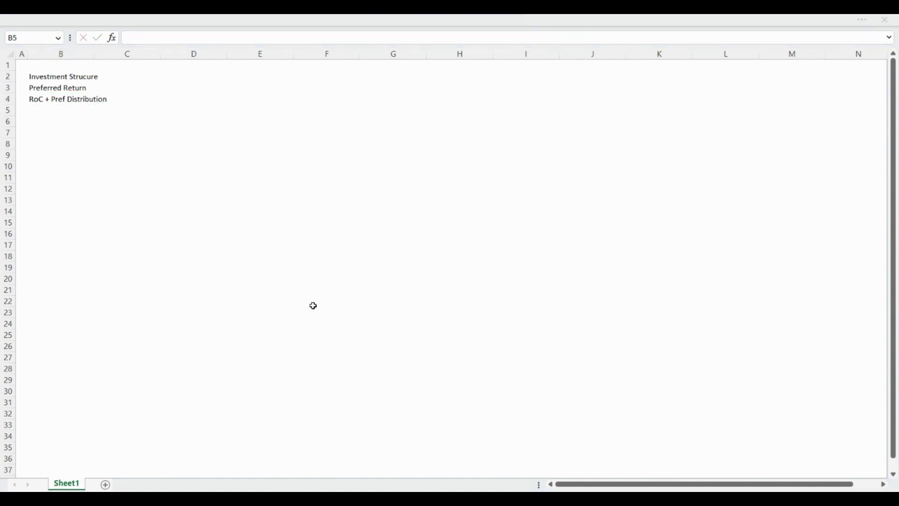
key("alt+Tab")
Enter the labels Catch Up, Promote and GP Share in LP in B5:B7.
type("Ca")
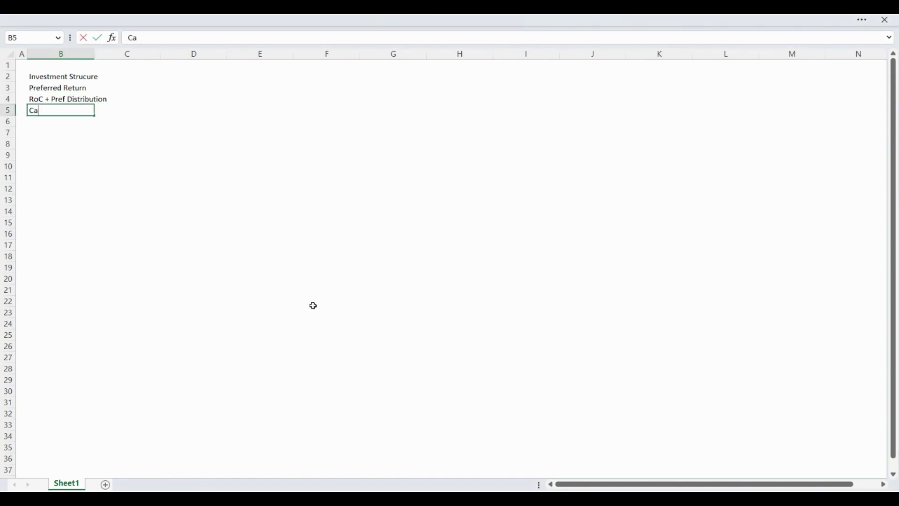
type("tch Up")
key("Return")
type("P")
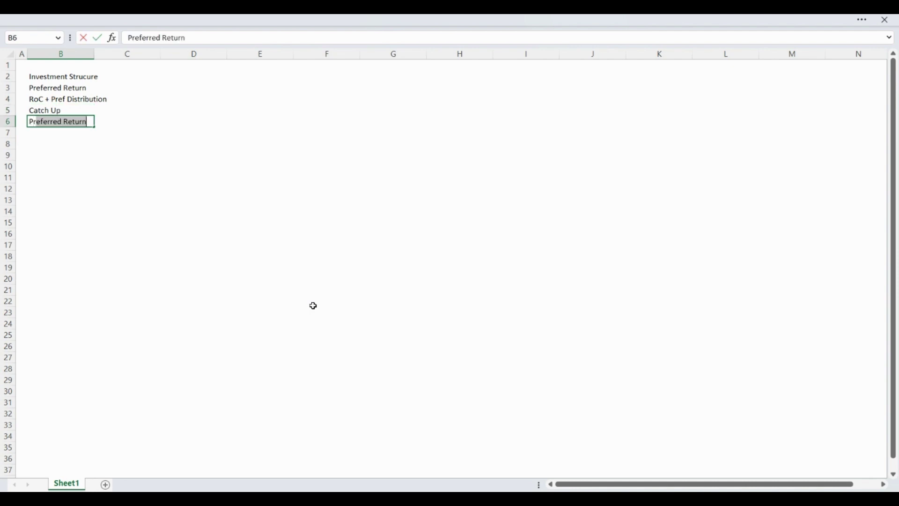
type("romote")
key("Return")
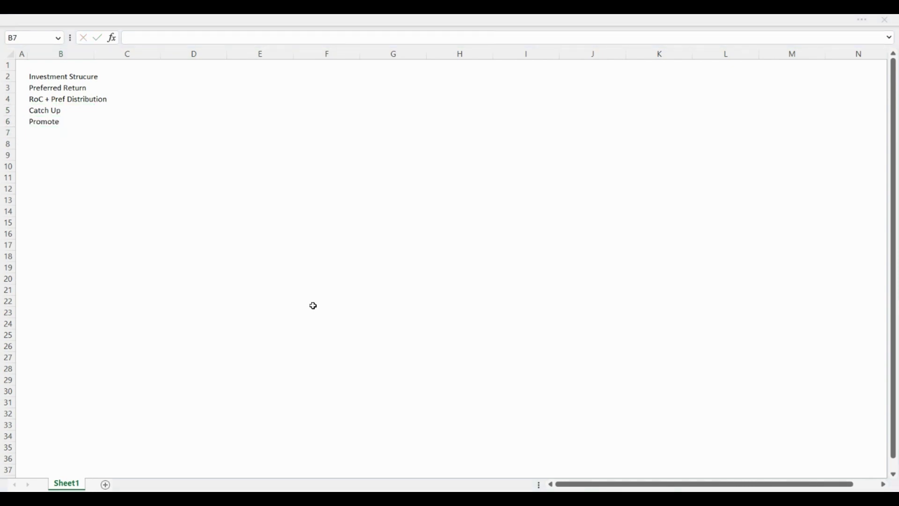
key("alt+Tab")
type("GP Share in LP")
key("Return")
Enter the column headings LP in D2 and GP in E2.
key("ctrl+Up")
key("ctrl+Up")
key("Right")
key("Right")
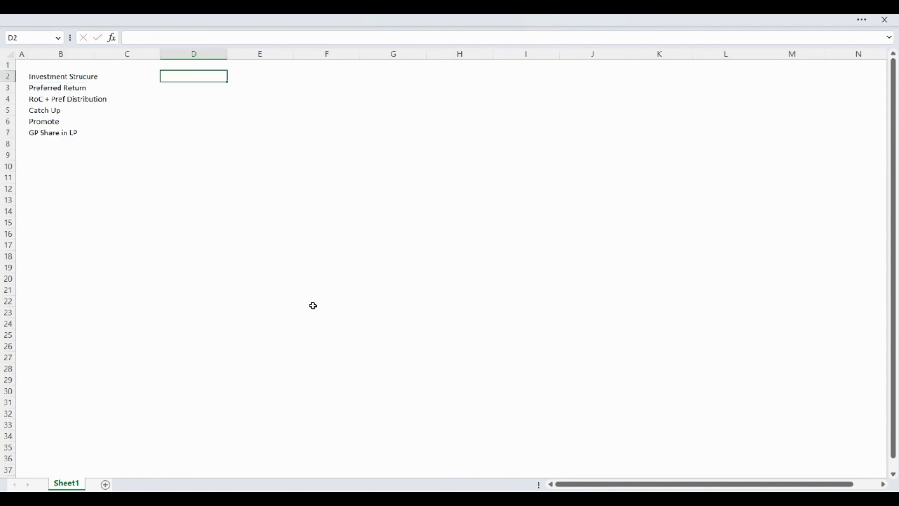
type("LP")
key("Tab")
type("GP")
key("Return")
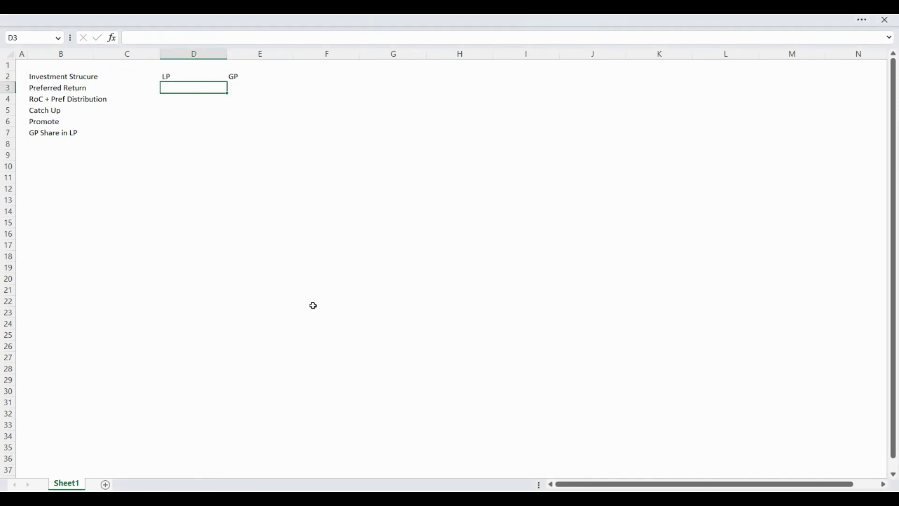
Fill the heading row B2:E2 with dark blue.
key("Up")
key("Left")
key("Left")
key("shift+Right")
key("shift+Right")
key("shift+Right")
key("alt+h")
key("h")
key("Right")
key("Right")
key("Right")
key("Down")
key("Down")
key("Down")
key("Down")
key("Right")
key("Return")
Make the text in the heading row B2:E2 white and bold.
key("alt+h")
key("f")
key("c")
key("Down")
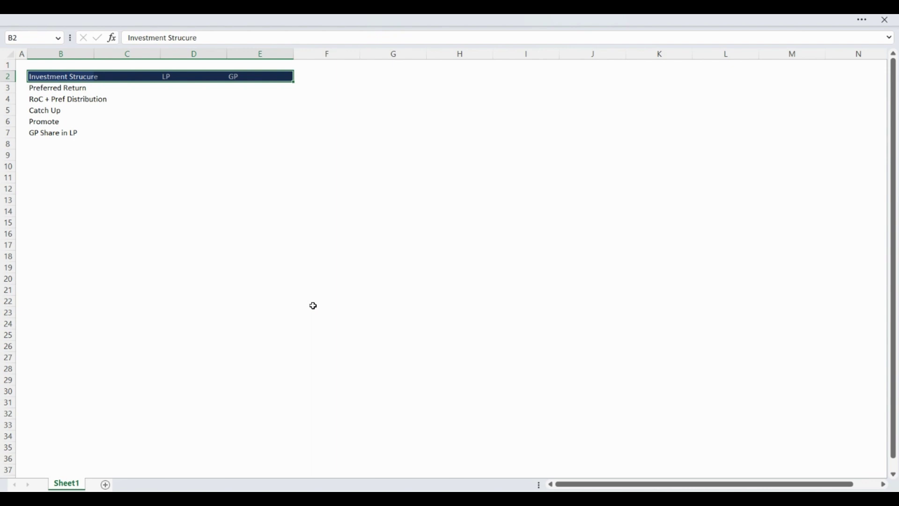
Shade the LP assumption cells D3:D6 light yellow as inputs.
key("Down")
key("Right")
key("Right")
key("shift+Down")
key("shift+Down")
key("shift+Down")
key("Right")
key("Right")
key("Right")
key("Right")
key("Right")
key("Return")
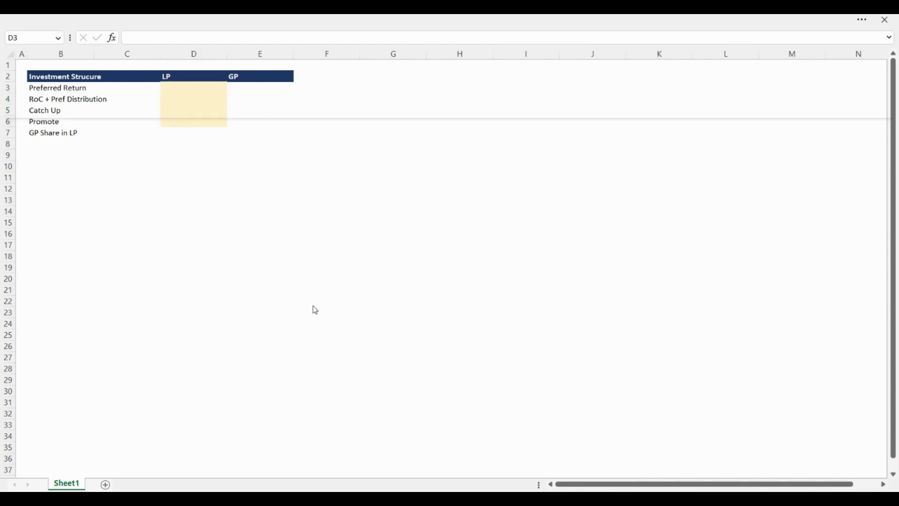
Copy the light yellow input shading from D6 to the GP Share in LP cell E7.
key("Down")
key("Down")
key("Down")
key("ctrl+c")
key("Right")
key("Down")
key("ctrl+v")
key("Escape")
key("Up")
key("Left")
key("Up")
key("Up")
key("Up")
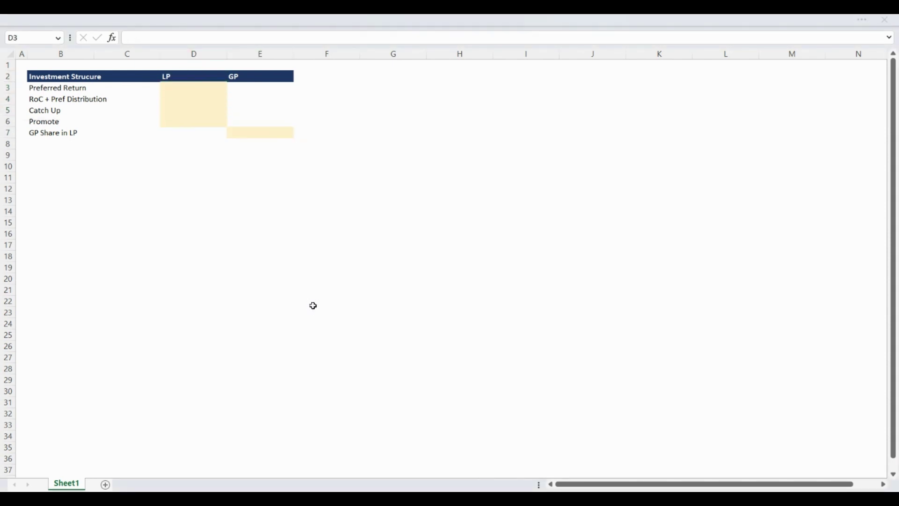
Format the assumption cells D3:E7 as percentages with two decimal places.
key("shift+Right")
key("shift+Down")
key("shift+Down")
key("shift+Down")
key("shift+Down")
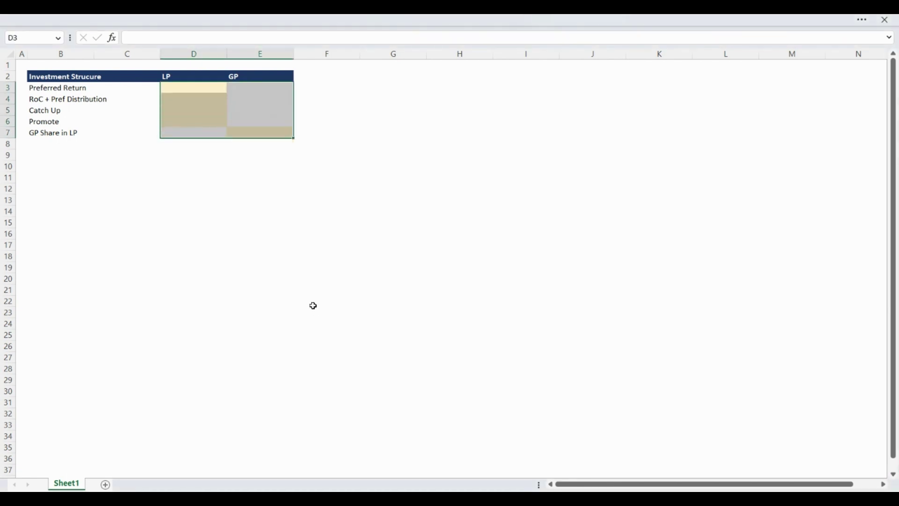
key("Left")
key("Up")
key("Right")
key("Down")
Set the LP Preferred Return to 7.5% and the LP RoC + Pref Distribution to 100%.
type("7.5%")
key("Return")
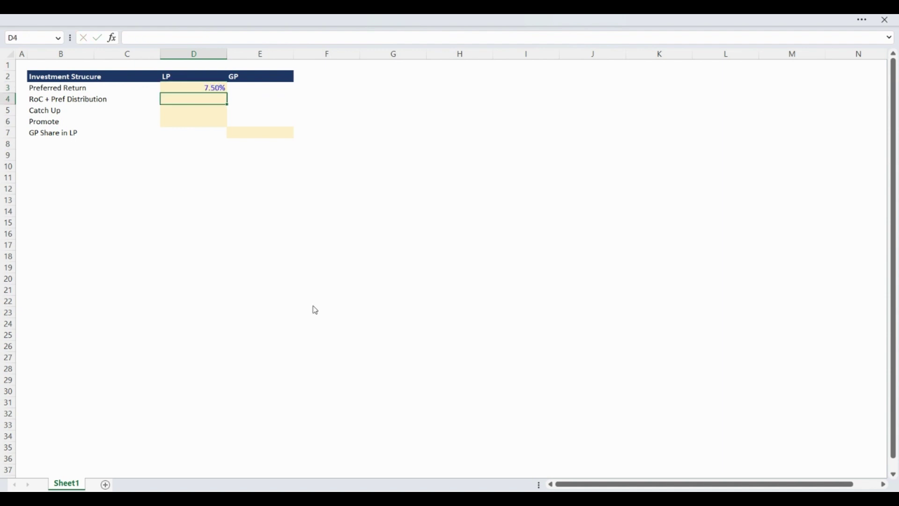
type("1")
key("BackSpace")
type("100")
key("Tab")
Calculate the GP share in E4 as 1 minus D4 and copy the formula down to E5:E6.
type("++")
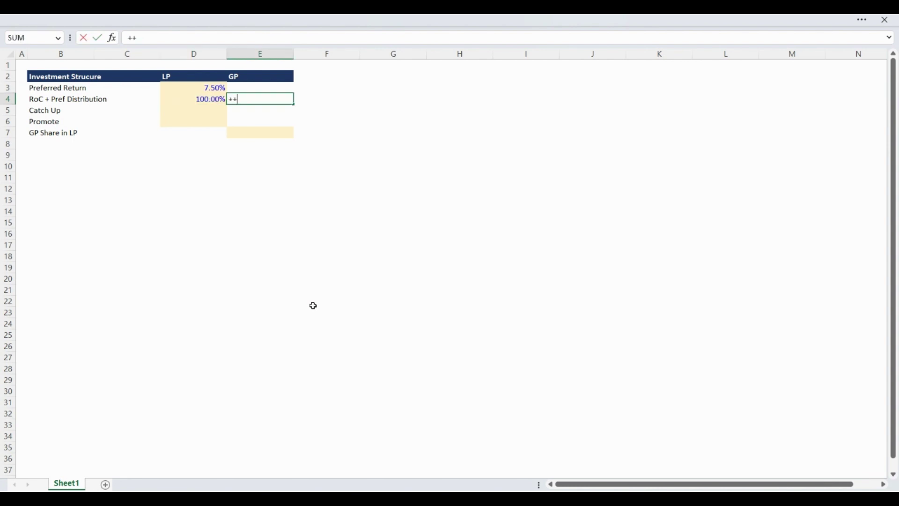
type("1-")
key("Left")
key("Return")
key("Up")
key("ctrl+c")
key("shift+Down")
key("shift+Down")
key("ctrl+v")
key("Left")
key("Down")
key("Escape")
Set the LP Catch Up to 50%, the LP Promote to 75% and the GP Share in LP to 5%.
key("alt+Tab")
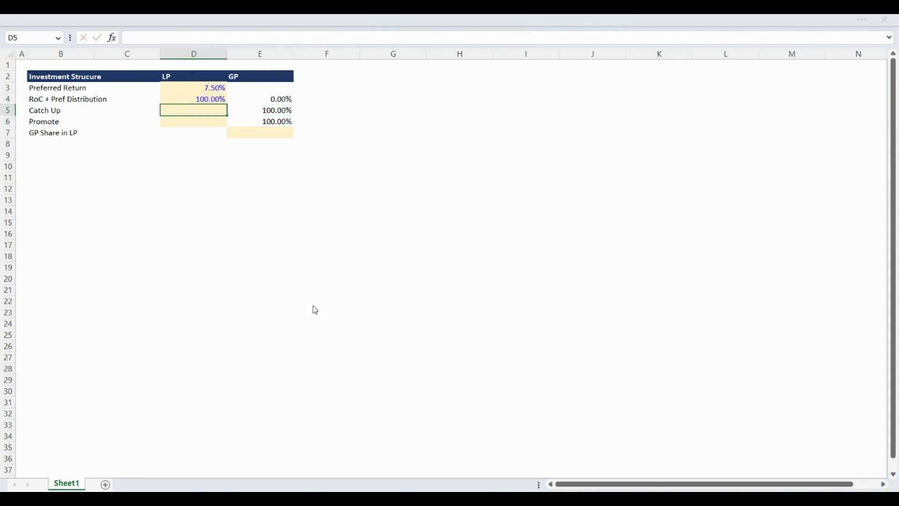
type("50%")
key("Return")
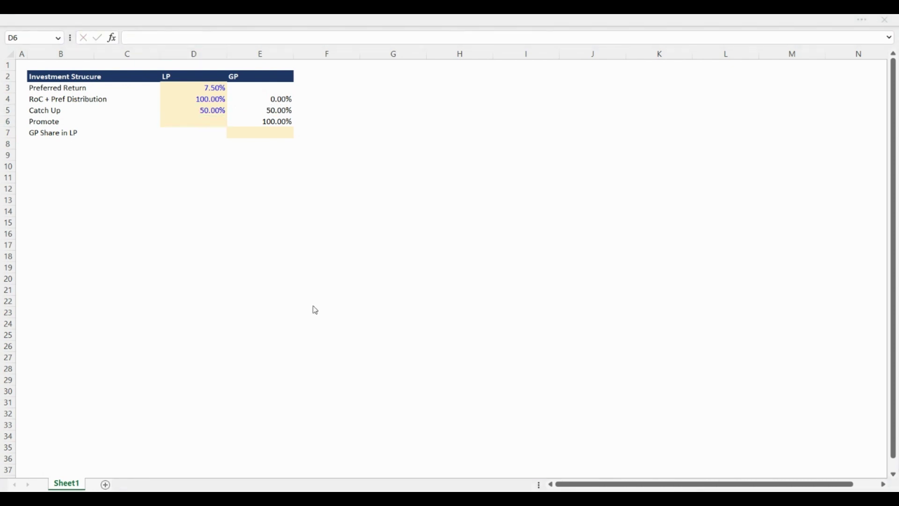
type("75%")
key("Return")
key("Right")
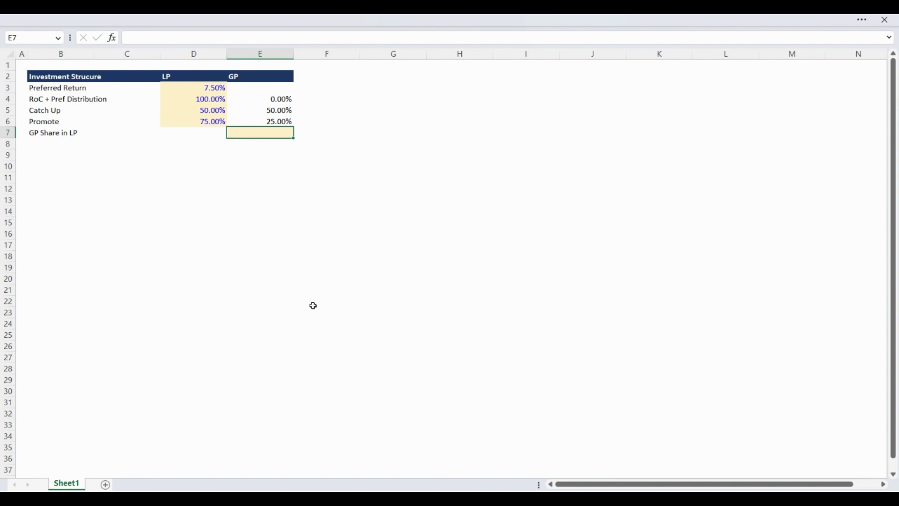
type("5%")
key("Return")
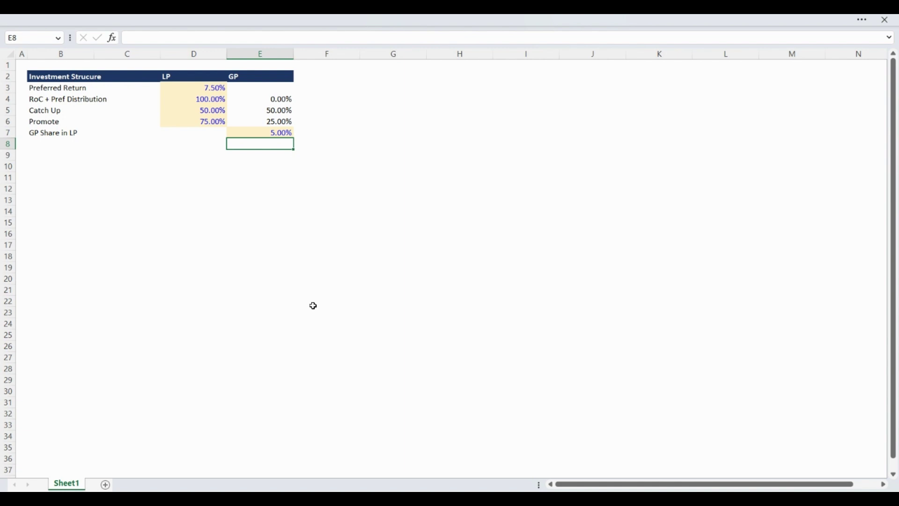
Enter 0 in F11 as the first period of the timeline.
key("Left")
key("Left")
key("Left")
key("Down")
key("Down")
key("Right")
key("Right")
key("Right")
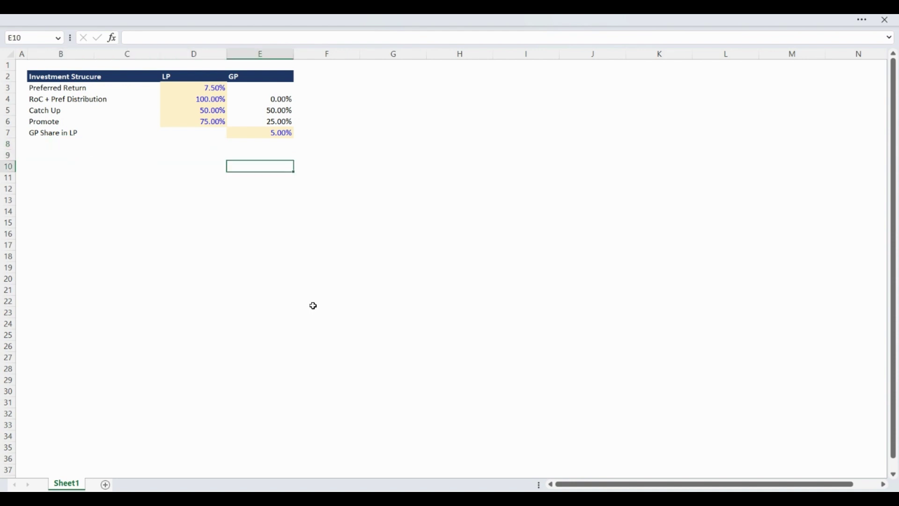
key("Right")
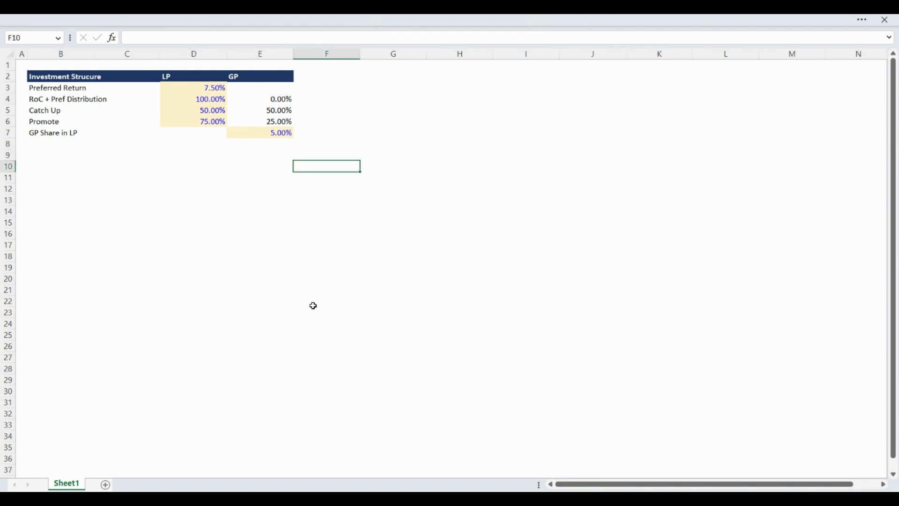
key("Up")
key("Up")
key("Down")
key("Down")
key("Down")
key("Right")
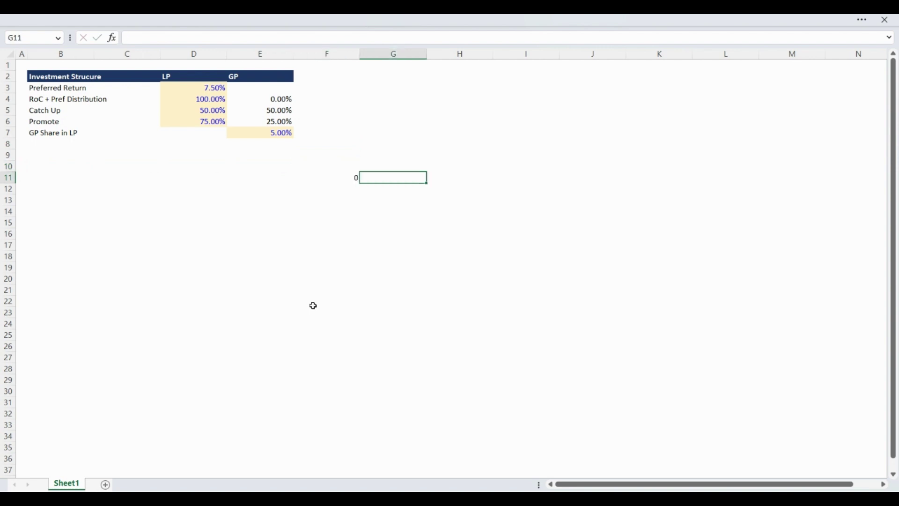
Enter the formula =F11+1 in G11 and copy it across to H11:I11.
type("=")
key("Left")
type("+")
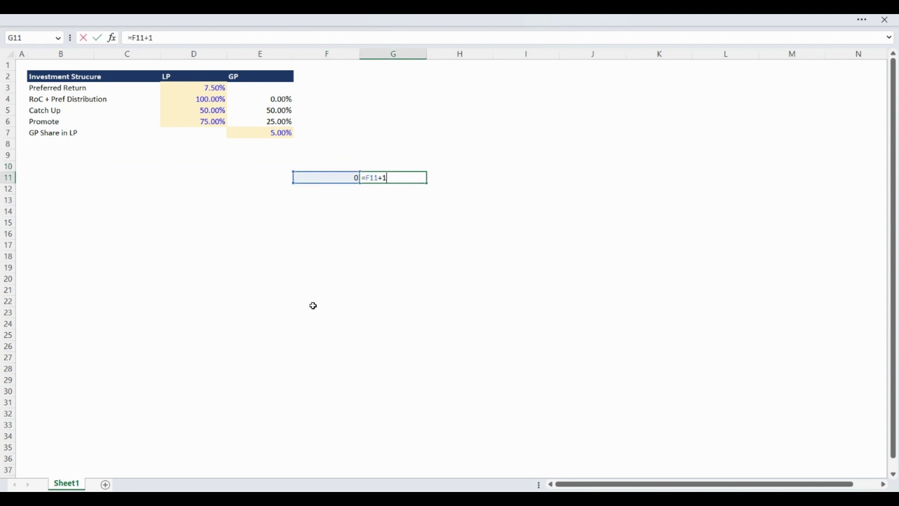
key("ctrl+Return")
key("ctrl+c")
key("shift+Right")
key("shift+Right")
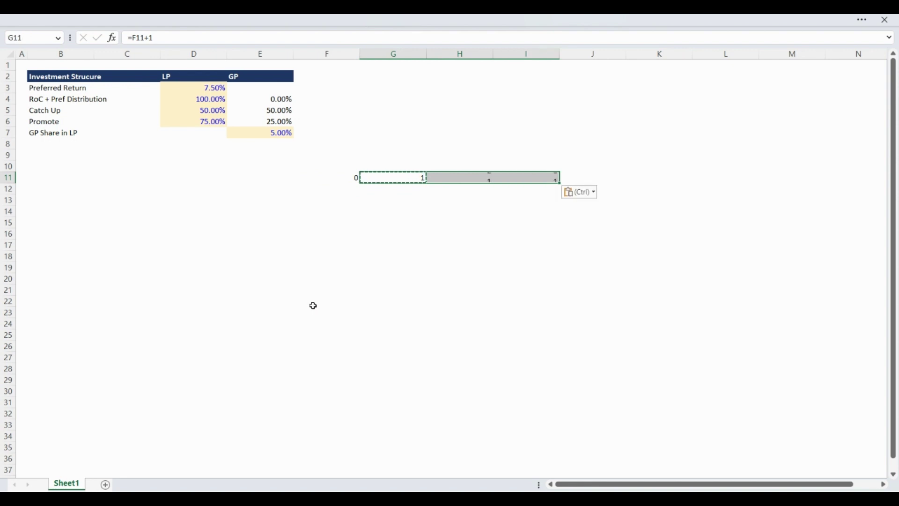
key("ctrl+v")
Format B11:I11 with dark blue fill and bold white text, showing the period numbers with a "Year" prefix.
key("Left")
key("Left")
key("Left")
key("Left")
key("Left")
key("ctrl+shift+Right")
key("ctrl+shift+Right")
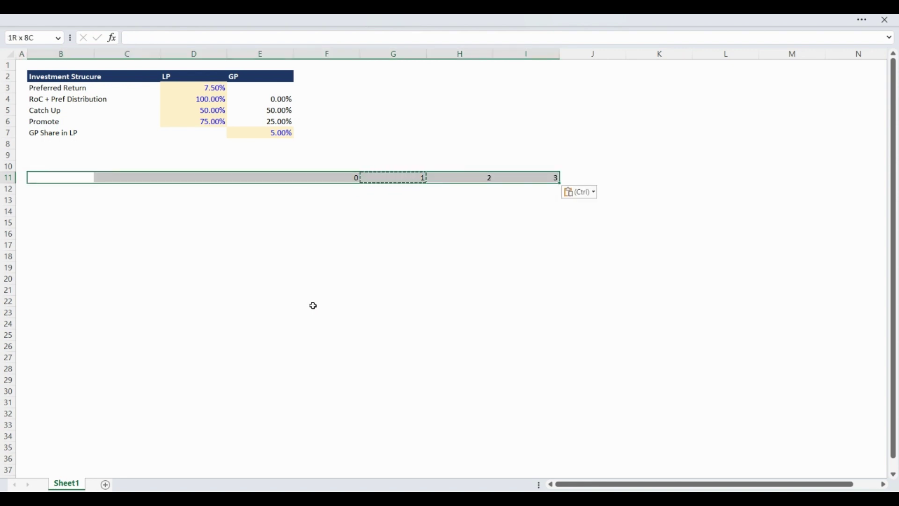
key("alt+h")
key("h")
key("Down")
key("Down")
key("Down")
key("Down")
key("Right")
key("Right")
key("Right")
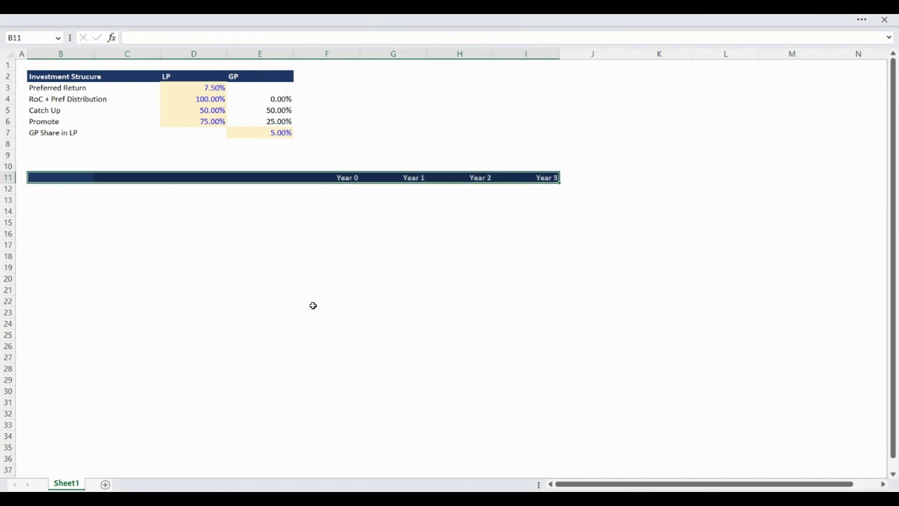
Right-align the LP and GP headings in D2:E2.
key("Left")
key("Right")
key("Right")
key("Right")
key("Up")
key("Home")
key("Down")
key("Right")
key("Down")
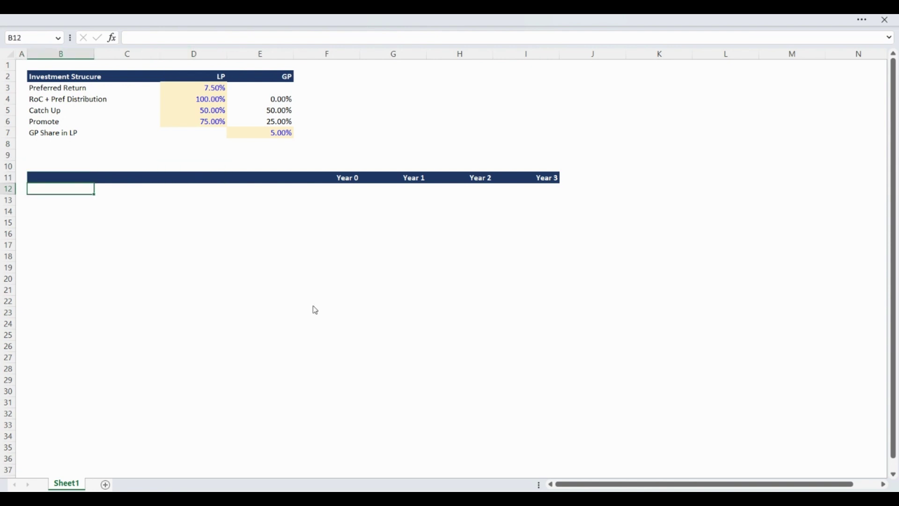
Enter the row label Net Cash Flow (Pre-Promote) in B12.
key("alt+Tab")
type("Net Cash Flow (P")
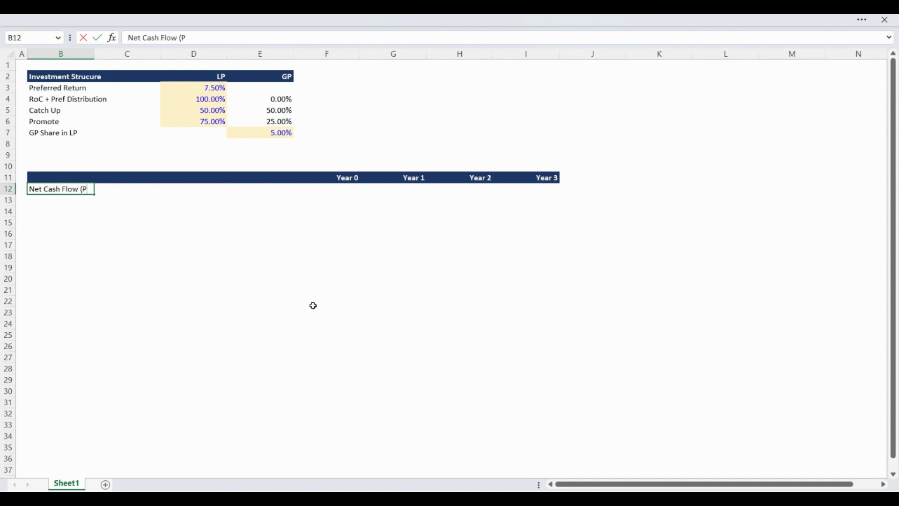
type("re-Promote)")
key("Return")
Format the Year 0 to Year 3 net cash flow cells F12:I12 as inputs with light yellow fill and blue font.
key("Up")
key("Up")
key("Up")
key("Right")
key("Right")
key("Right")
key("Right")
key("Down")
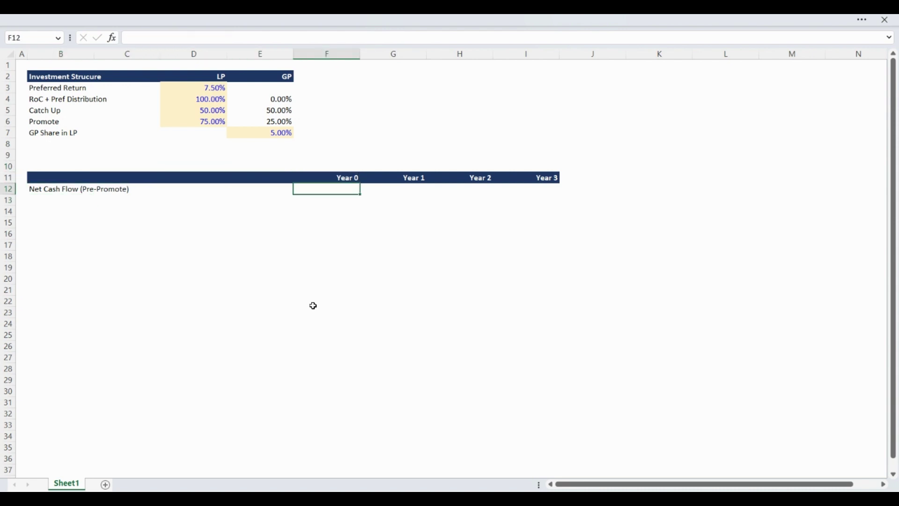
key("Down")
key("shift+Right")
key("shift+Right")
key("shift+Right")
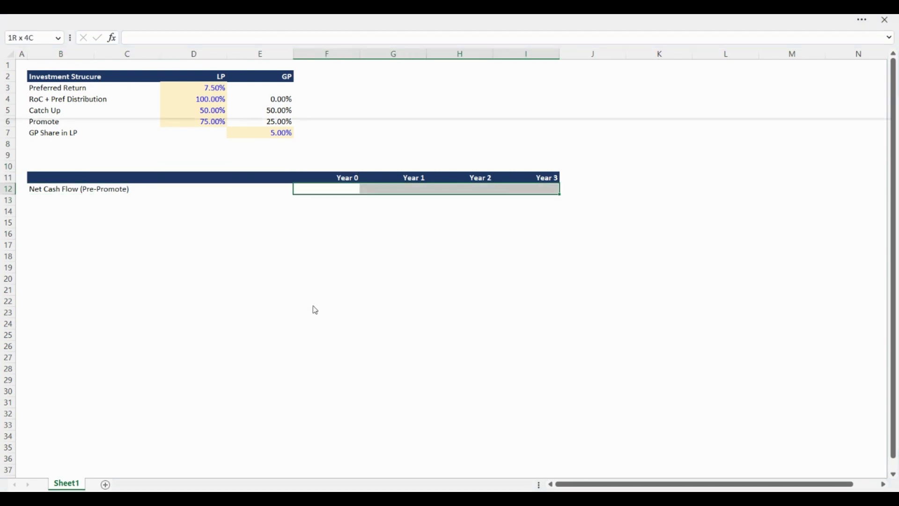
key("F4")
key("Up")
key("Up")
key("Up")
key("Right")
key("Right")
key("Right")
key("Right")
key("Return")
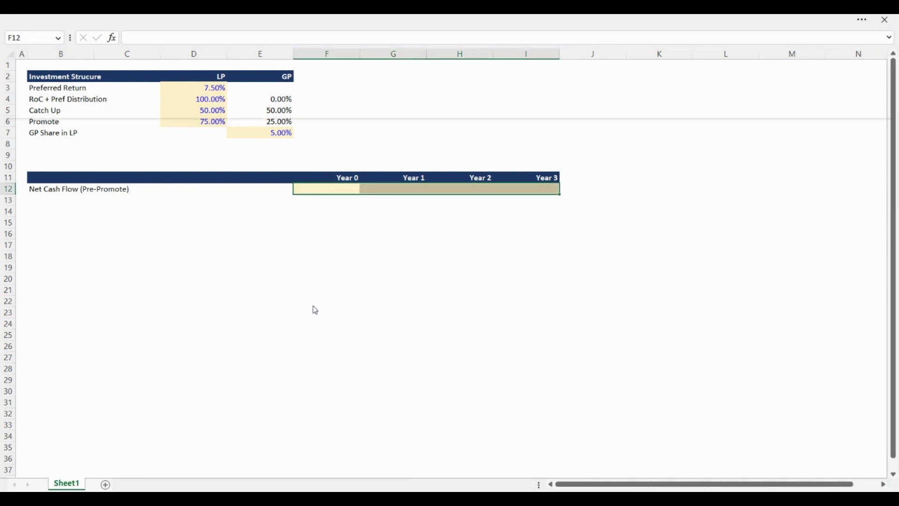
Enter -50000 as the Year 0 net cash flow in F12.
key("Left")
key("Right")
type("-50000")
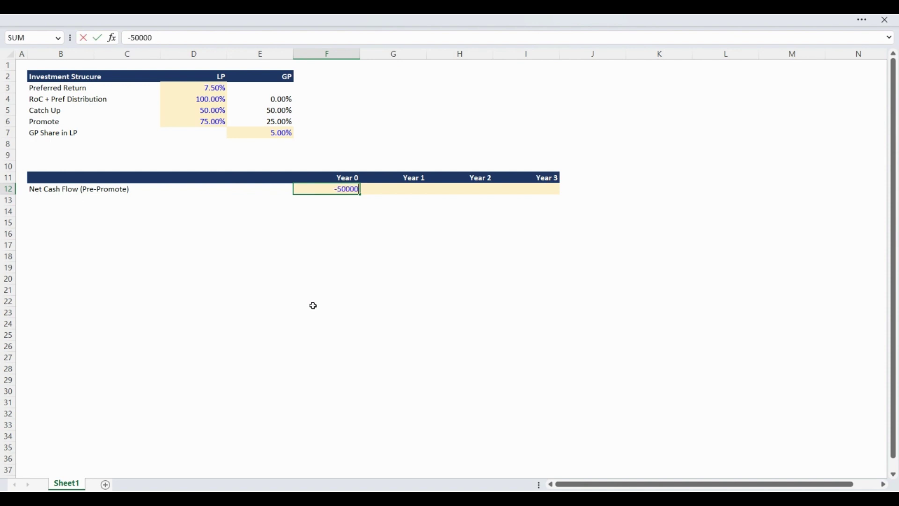
key("Return")
Format F12:I12 as dollar currency with no decimals and red negative values.
key("Up")
key("shift+Right")
key("shift+Right")
key("shift+Right")
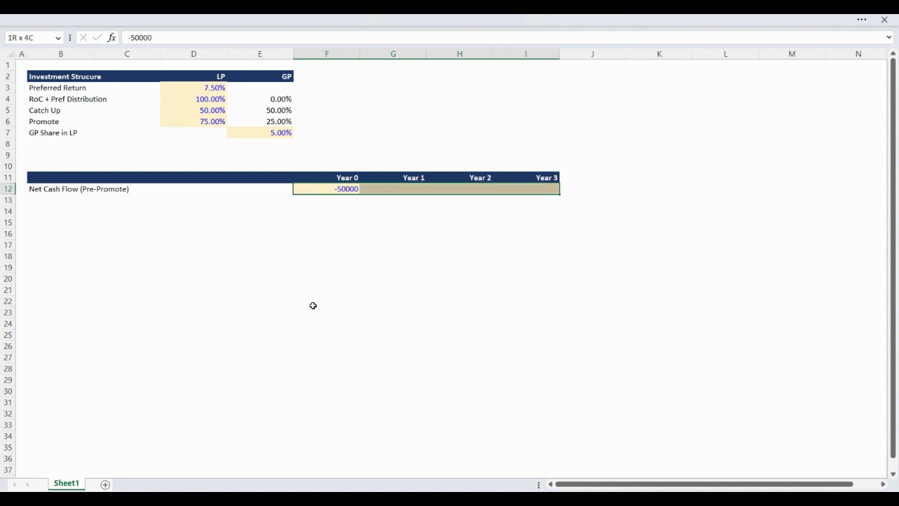
key("ctrl+1")
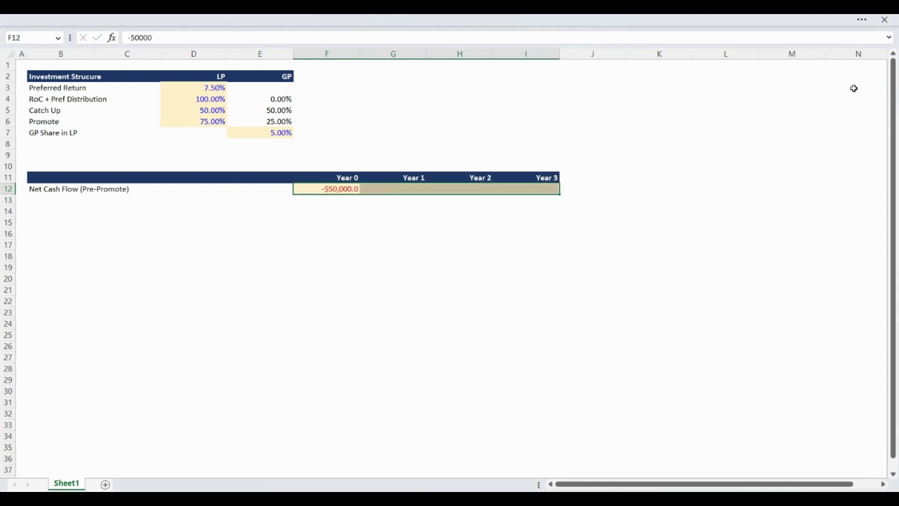
key("alt+h")
key("9")
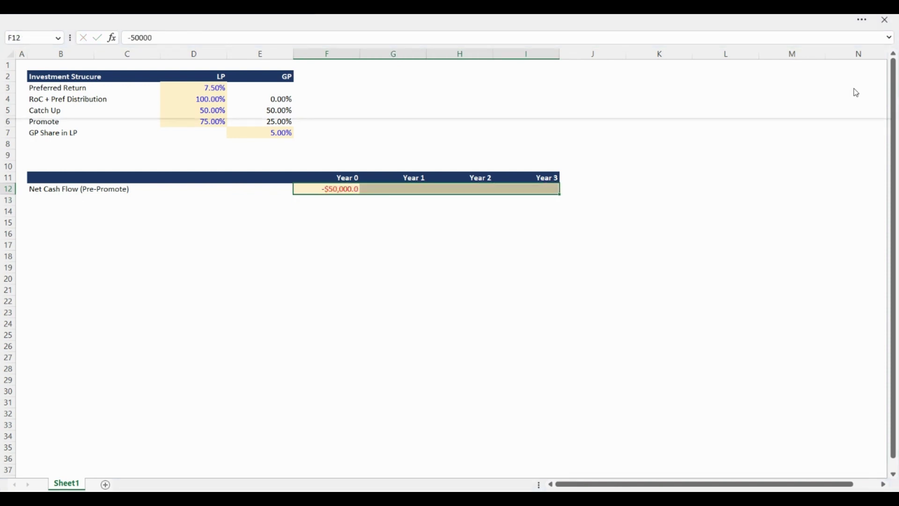
Enter the net cash flows 7500 for Year 1, 10000 for Year 2 and 75000 for Year 3 in G12:I12.
key("Right")
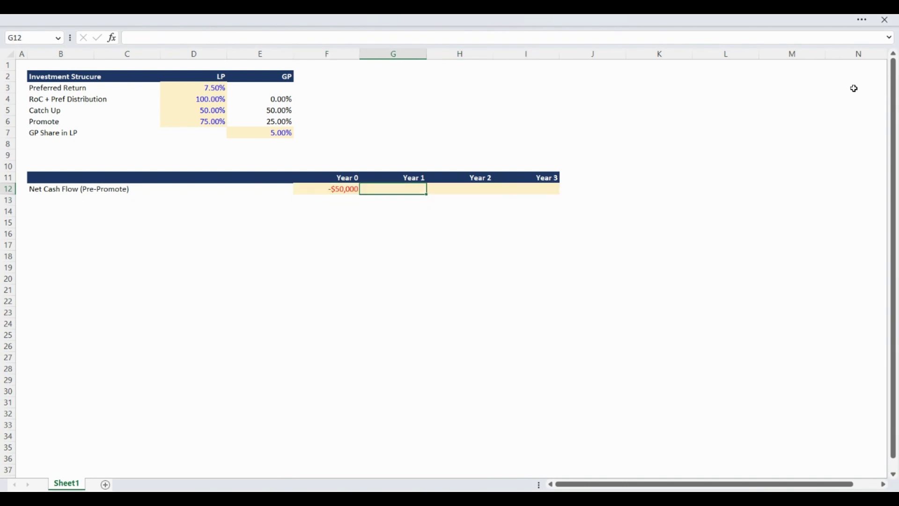
type("7500")
key("Right")
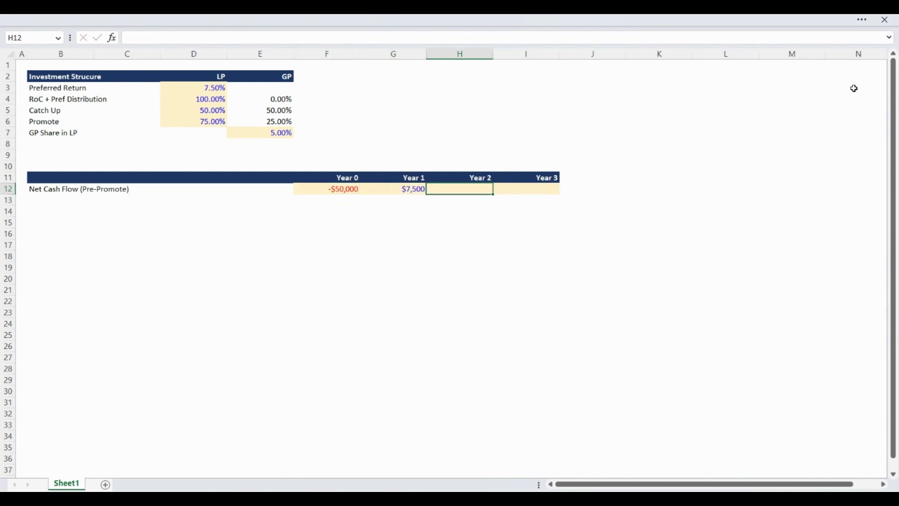
type("10000")
key("Right")
type("7500")
key("Return")
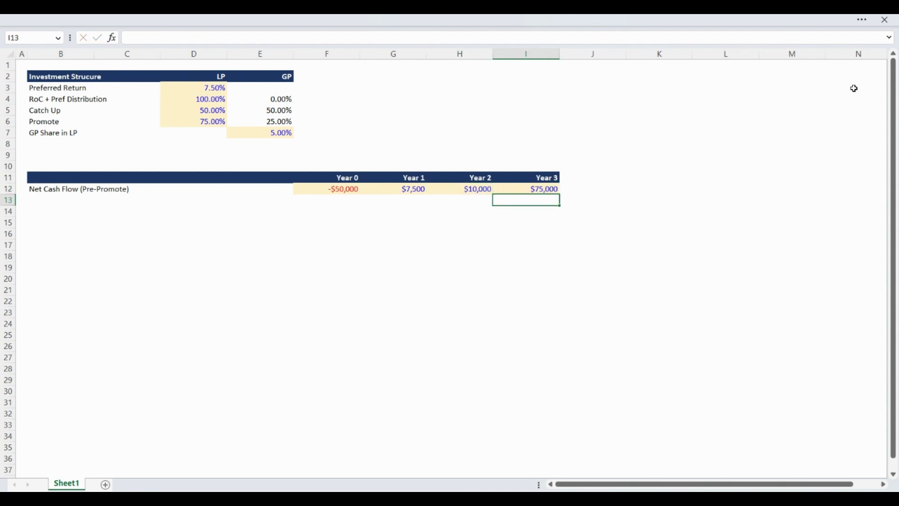
Enter the row labels IRR in B13 and MoC in B14.
key("Home")
key("Right")
type("IRR")
key("Return")
type("MoC")
key("Return")
Enter the formula =IRR(F12:I12) in E13 and show it as a percentage with two decimals.
key("Up")
key("Right")
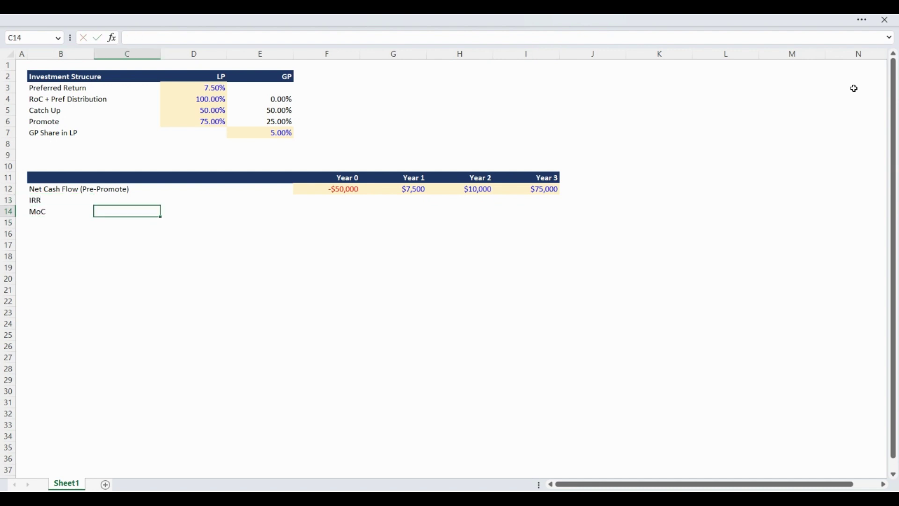
key("Up")
key("Right")
key("Right")
type("=irr(")
key("Up")
key("Right")
key("ctrl+shift+Right")
key("Return")
key("Up")
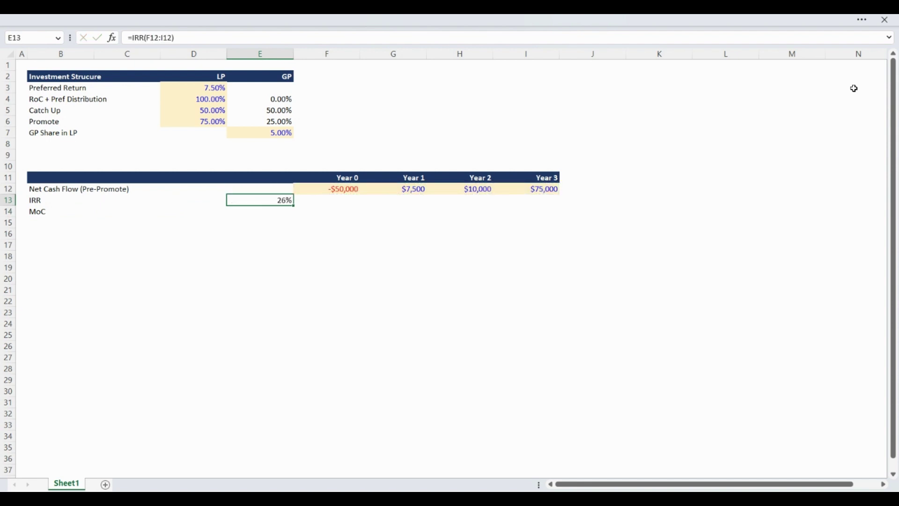
key("alt+h+0")
key("alt+h+0")
Enter the MoC formula =SUMIFS(F12:I12,F12:I12,">"&0)/-SUMIFS(F12:I12,F12:I12,"<"&0) in E14.
key("Down")
type("=sumifs")
key("Tab")
key("Up")
key("Up")
key("Up")
key("Right")
key("Down")
key("ctrl+shift+Right")
type(",")
key("Up")
key("Up")
key("Right")
key("ctrl+shift+Right")
type(",\">\"&")
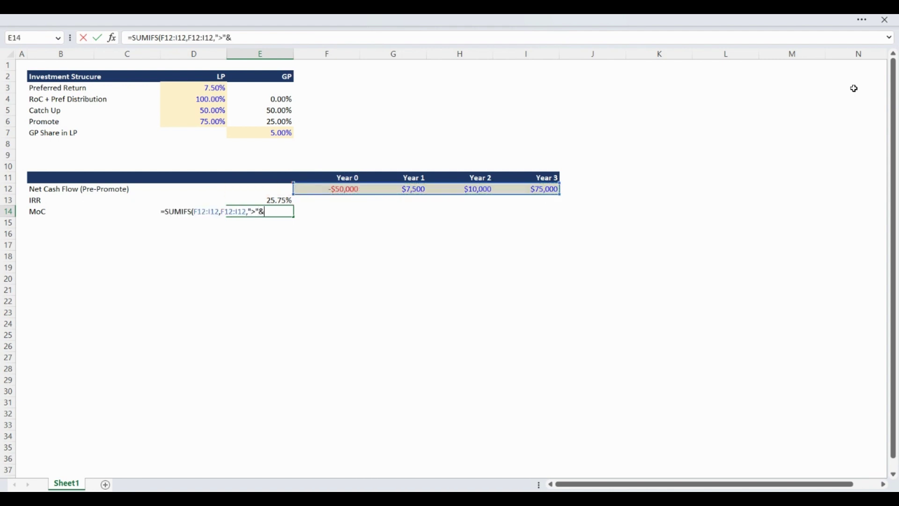
type("0)/-SUMIFS(")
key("Up")
key("Right")
key("Up")
key("ctrl+shift+Right")
type(",")
key("Up")
key("Right")
key("Up")
key("ctrl+shift+Right")
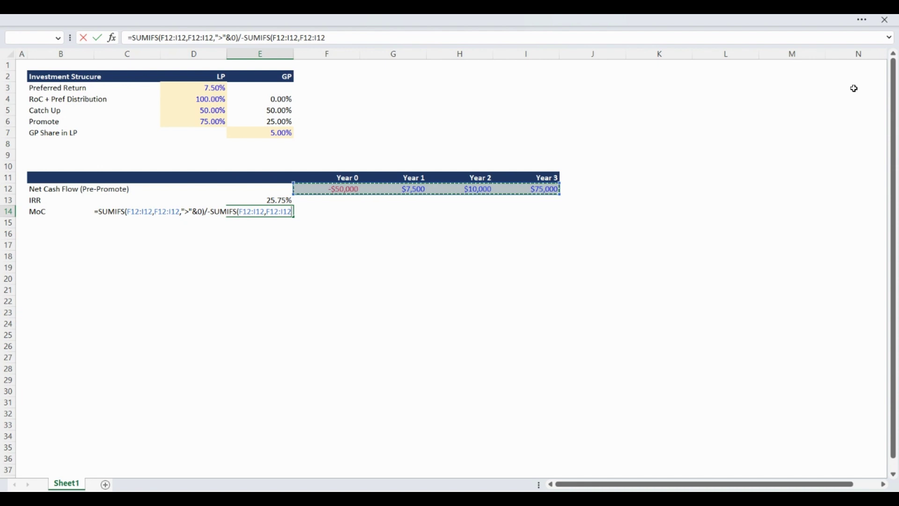
type(",\"<\"&0)")
key("Return")
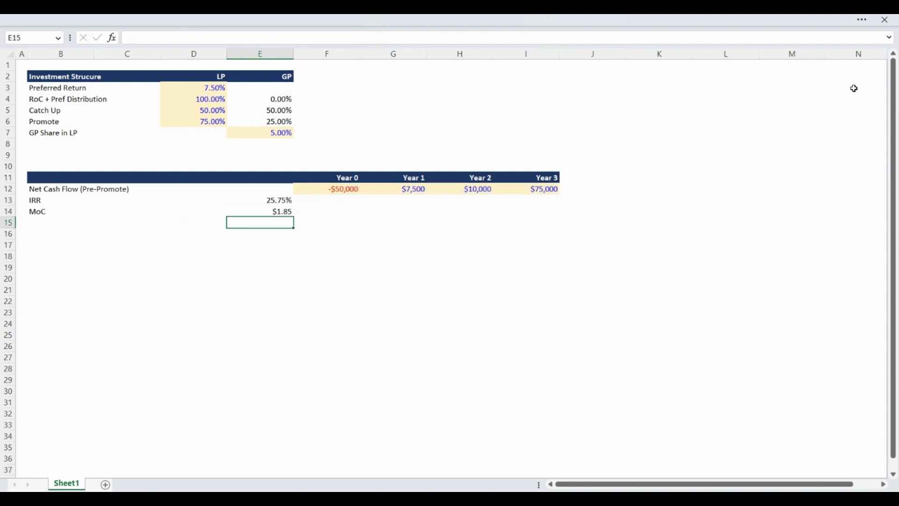
Format the MoC value in E14 as a multiple with two decimals and an x suffix.
key("Up")
key("Down")
key("Left")
key("Left")
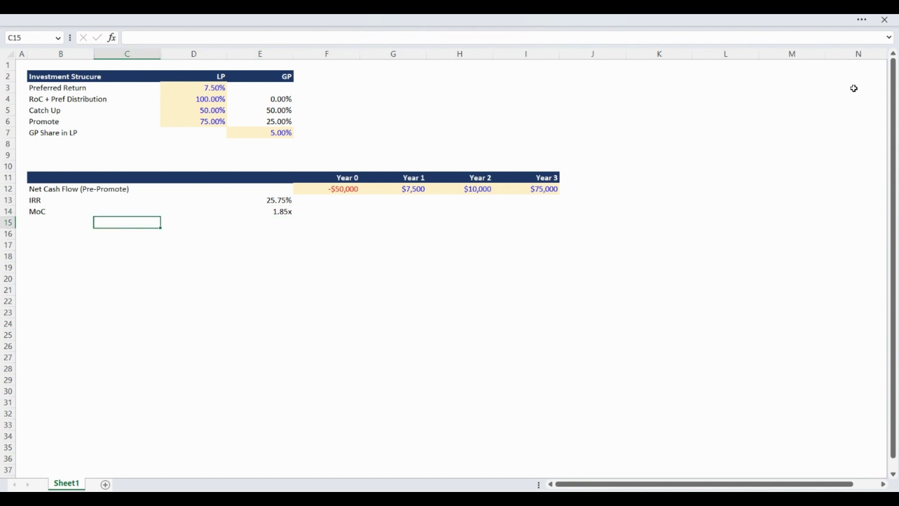
Make the IRR and MoC rows in B13:E14 bold.
key("Left")
key("Down")
key("Up")
key("Up")
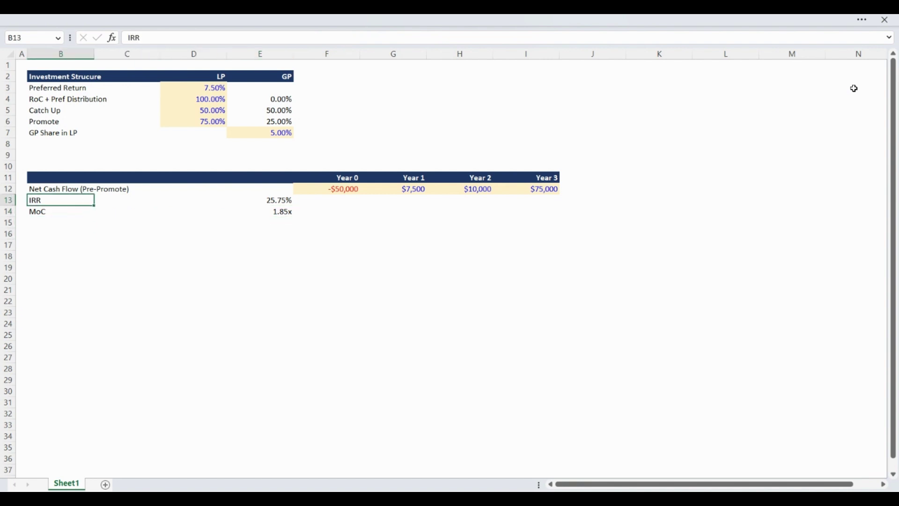
key("Up")
key("shift+Down")
key("shift+Right")
key("shift+Right")
key("shift+Right")
key("ctrl+b")
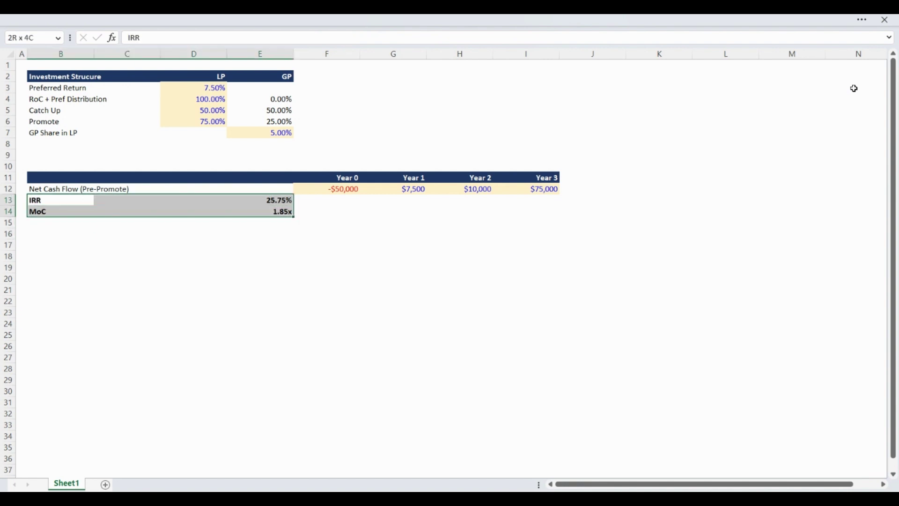
Enter the row labels Opening Balance in B16 and Accrued Pref in B17.
key("Down")
key("Down")
key("Down")
type("Opening Balance")
key("Return")
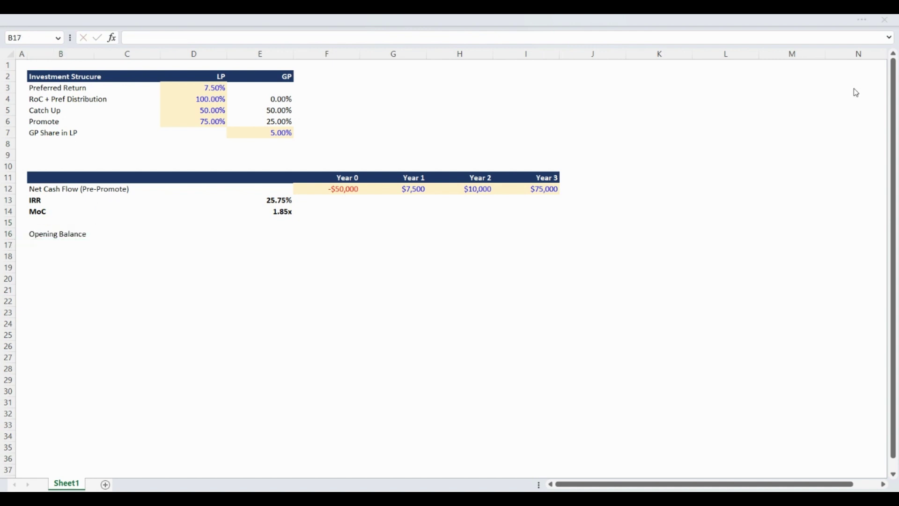
type("Accrued Preg")
key("BackSpace")
type("f")
key("Return")
Enter the row labels Drawn Capital, Repaid Capital and Ending Balance in B18:B20.
type("Dr")
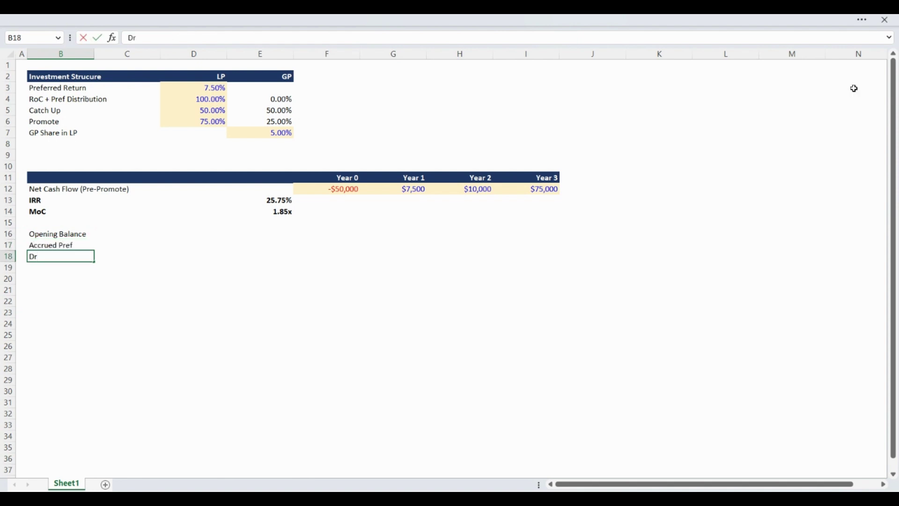
type("awn C")
key("Return")
key("Up")
type("Drawn Capit")
key("Return")
type("Repai")
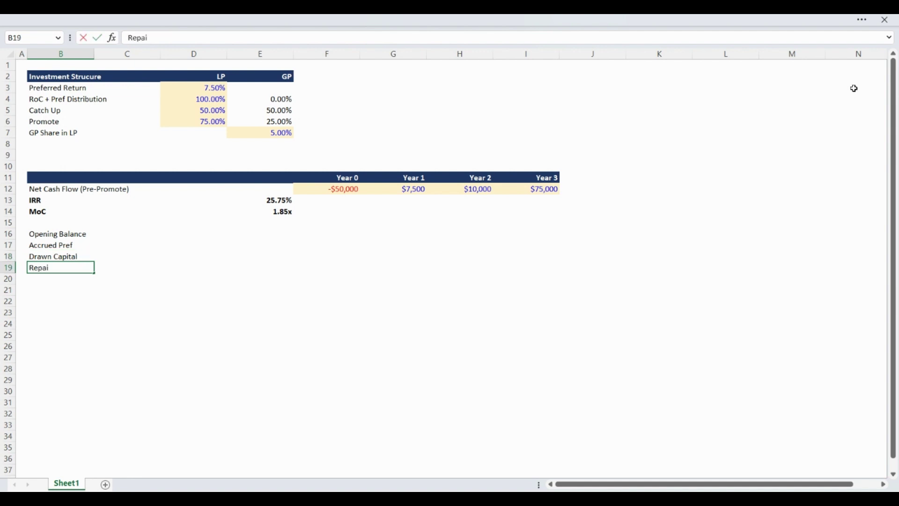
type("d Capital")
key("Return")
type("Ending Balance")
key("Return")
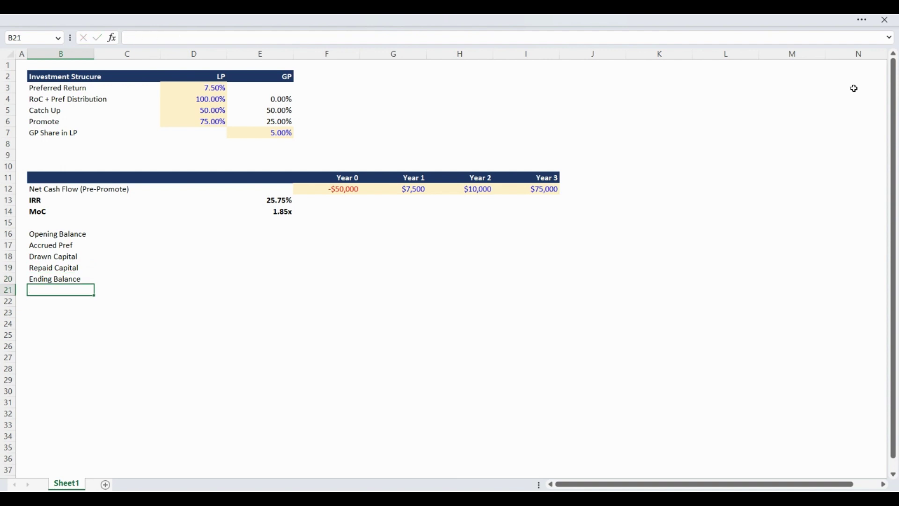
Link the Year 0 opening balance in F16 to the prior period's ending balance with the formula =E20.
key("Up")
key("Up")
key("Up")
key("Up")
key("Up")
key("Right")
key("Right")
key("Right")
key("Right")
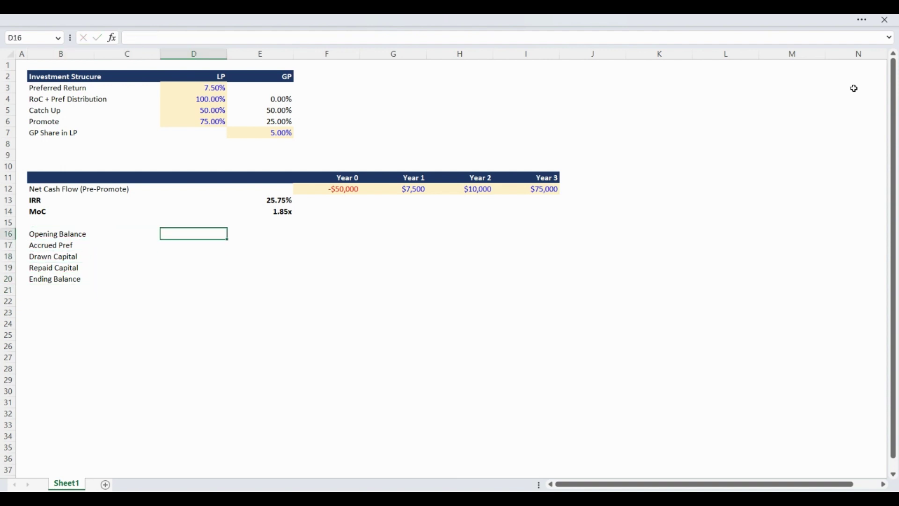
type("=")
key("Left")
key("Left")
key("Down")
key("Down")
key("Down")
key("Right")
key("Down")
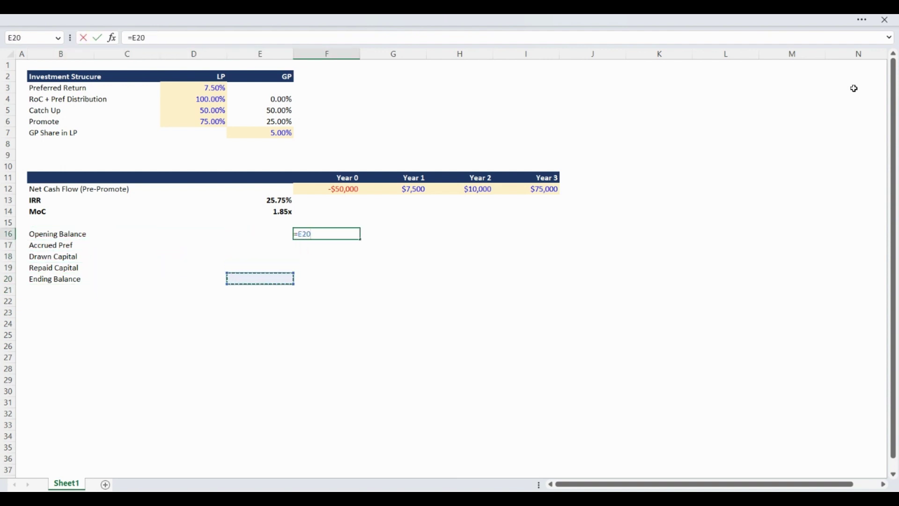
key("Return")
Copy the opening balance formula from F16 across to Year 3 in I16.
key("Up")
key("ctrl+c")
key("shift+Right")
key("shift+Right")
key("shift+Right")
key("ctrl+v")
Format the balance schedule cells F16:I20 as dollar currency with no decimals.
key("shift+Down")
key("shift+Down")
key("shift+Down")
key("shift+Down")
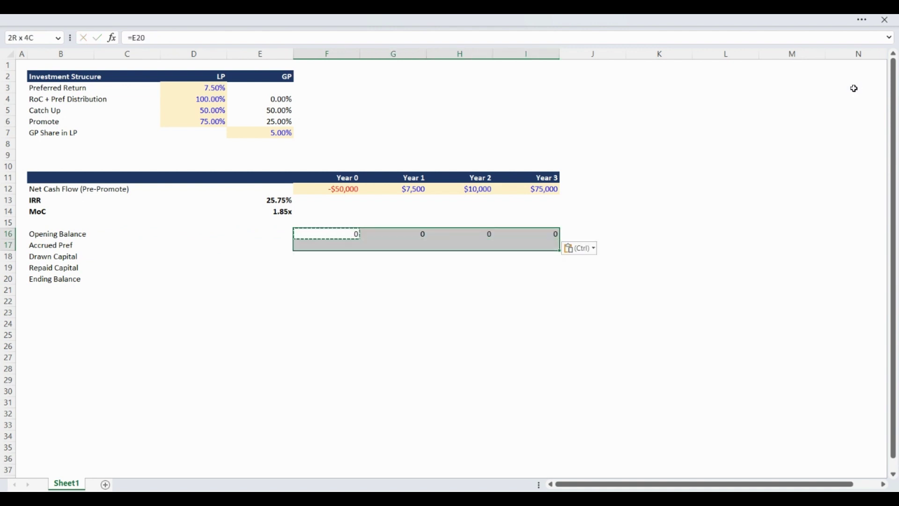
key("ctrl+shift+4")
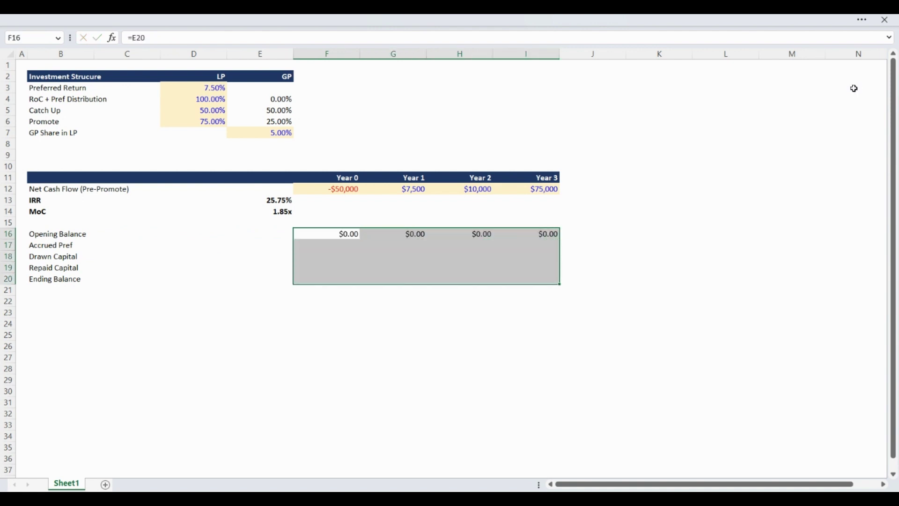
key("alt+h")
key("9")
key("alt+h")
key("9")
key("Left")
key("Down")
key("Right")
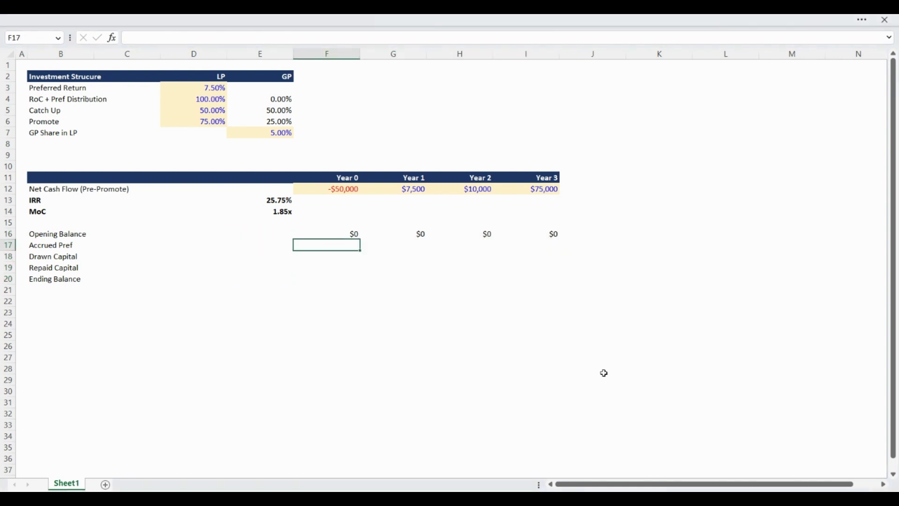
Calculate the Year 0 accrued pref in F17 with the formula =F16*$D$3.
type("=")
key("Up")
type("*")
key("Up")
key("Left")
key("Left")
key("Up")
key("Up")
key("Up")
key("Up")
key("Up")
key("Up")
key("Up")
key("Up")
key("Up")
key("Up")
key("Up")
key("Up")
key("Up")
key("Up")
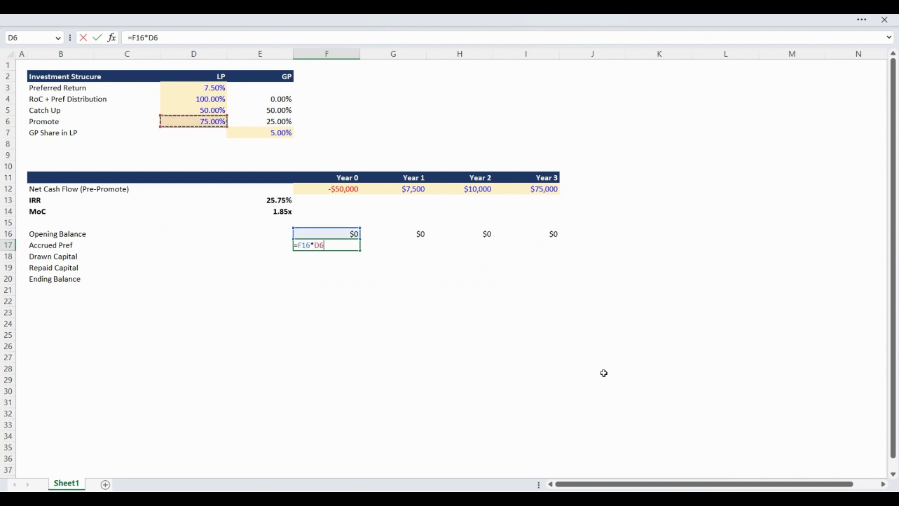
key("Down")
key("Return")
Copy the accrued pref formula from F17 across to Year 3 in I17.
key("Up")
key("ctrl+c")
key("Up")
key("ctrl+Right")
key("Down")
key("ctrl+shift+Left")
key("ctrl+v")
key("Escape")
Calculate the Year 0 drawn capital in F18 with the formula =MIN(F12,0).
key("Down")
key("Left")
key("Left")
key("Left")
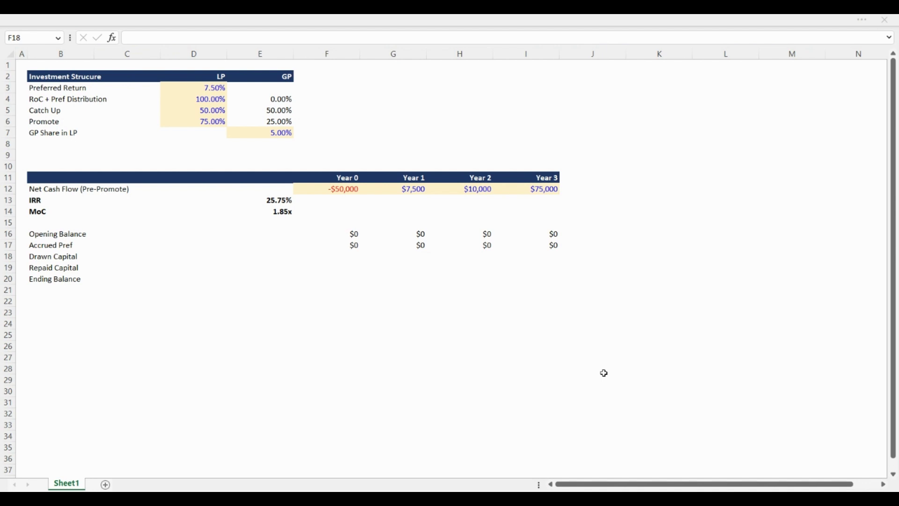
key("alt+Tab")
type("=MIN(")
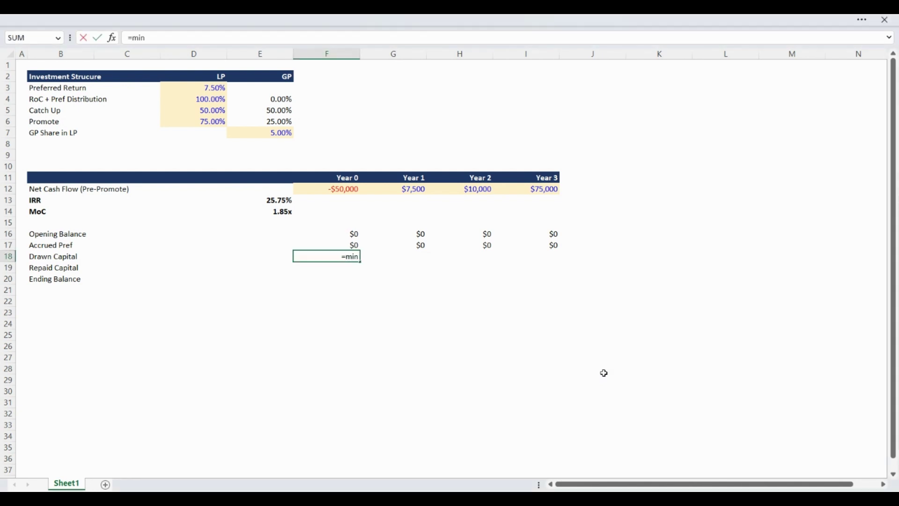
key("Up")
key("Up")
key("Up")
key("Up")
key("Up")
key("Up")
type(",")
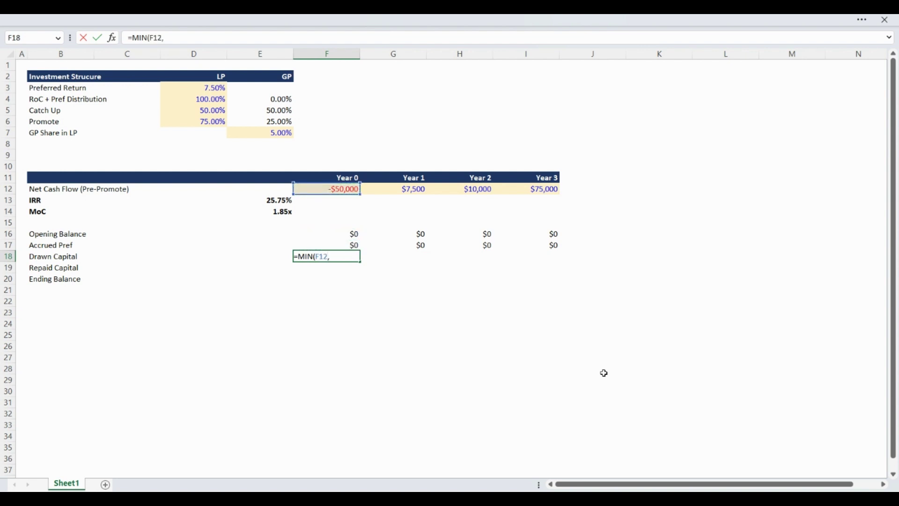
type("0)")
key("Return")
Copy the drawn capital formula from F18 across to Year 3 in I18.
key("Up")
key("ctrl+c")
key("Up")
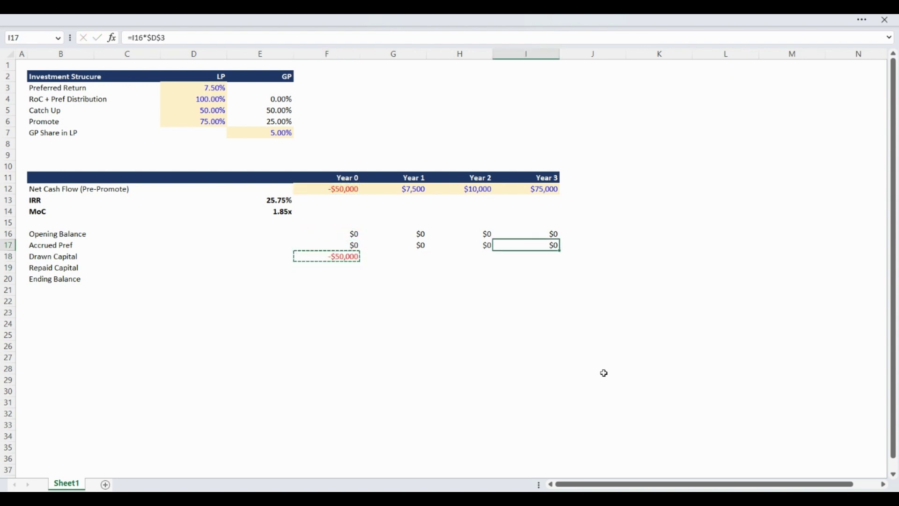
key("ctrl+Right")
key("Down")
key("ctrl+shift+Left")
key("ctrl+v")
key("Escape")
Calculate the Year 0 repaid capital in F19 with the formula =MIN(-SUM(F16:F18),MAX(F12,0)).
key("Left")
key("Left")
key("Left")
key("Down")
key("alt+Tab")
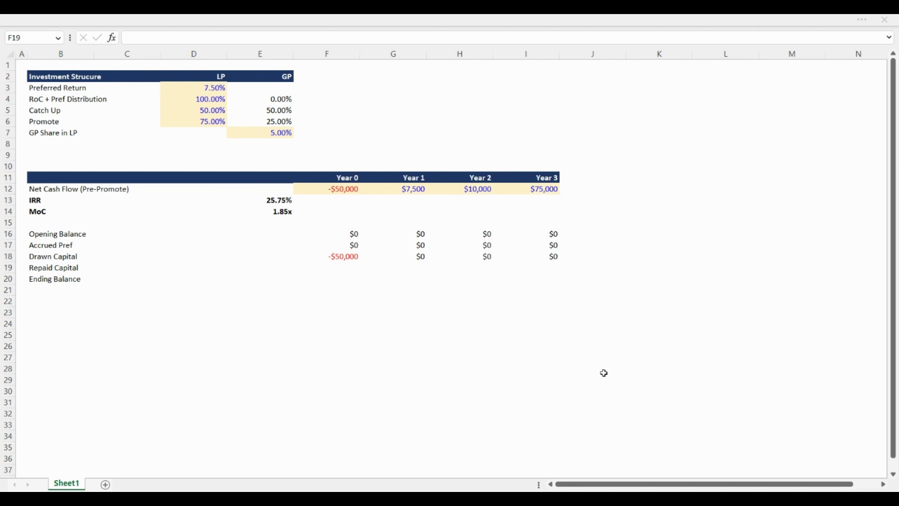
type("=MIN(-")
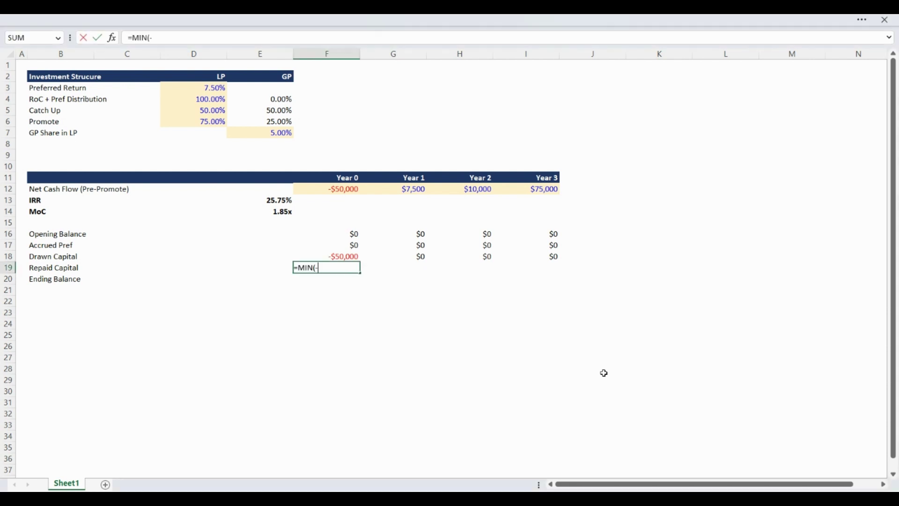
type("su")
key("Tab")
key("Up")
key("shift+Up")
key("shift+Up")
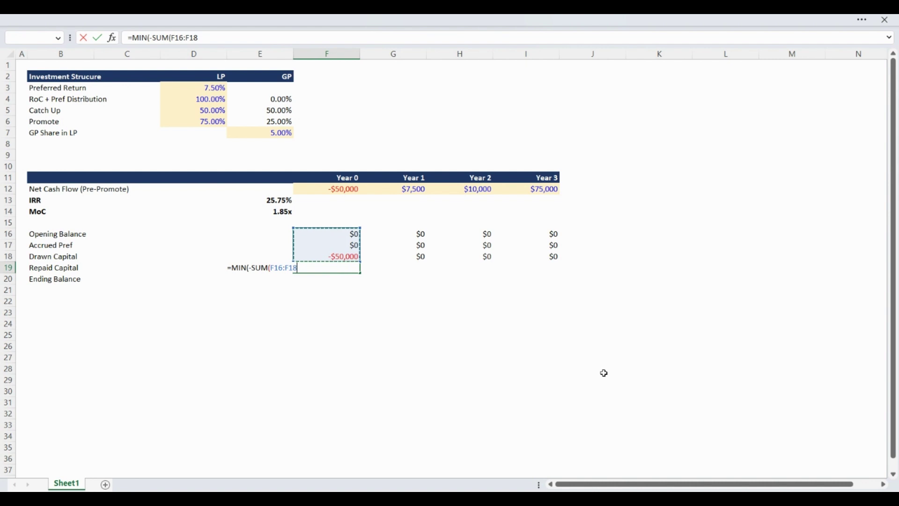
type("),max")
key("Tab")
key("Up")
key("Up")
key("Up")
key("Up")
key("Up")
key("Up")
key("Up")
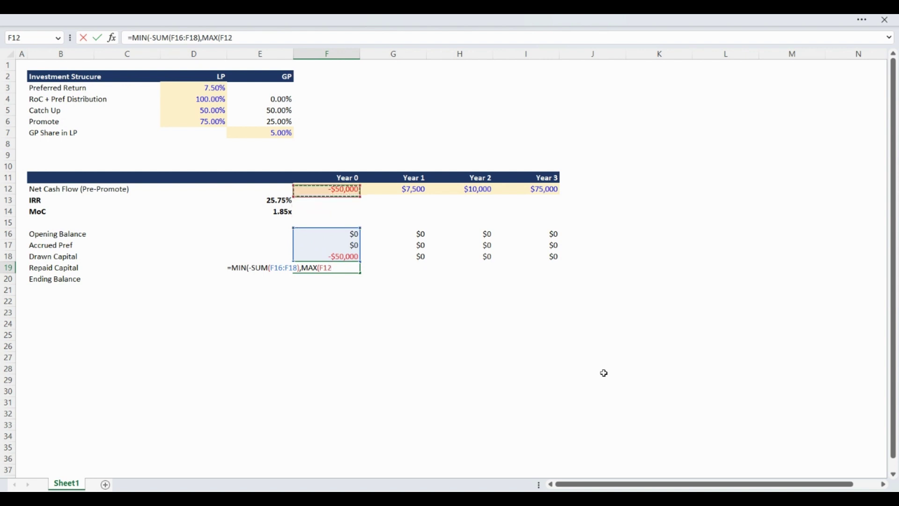
type(",")
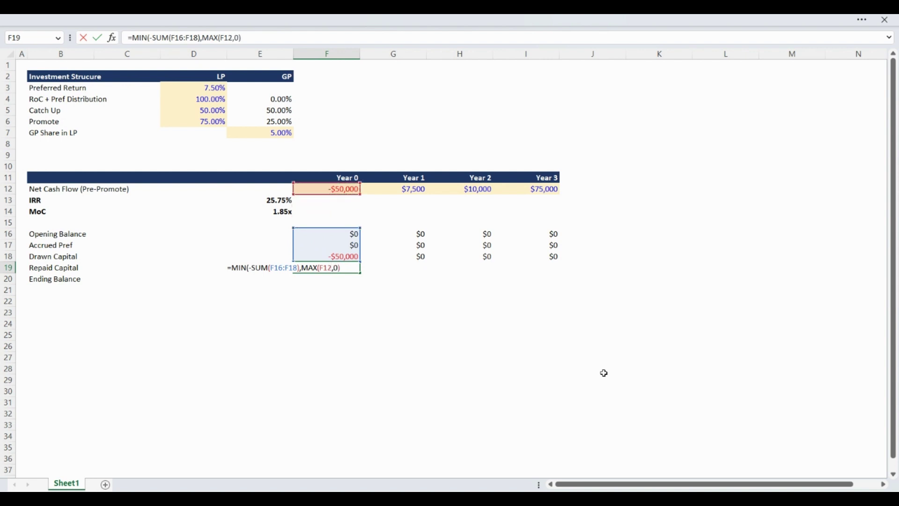
type("0))")
key("Return")
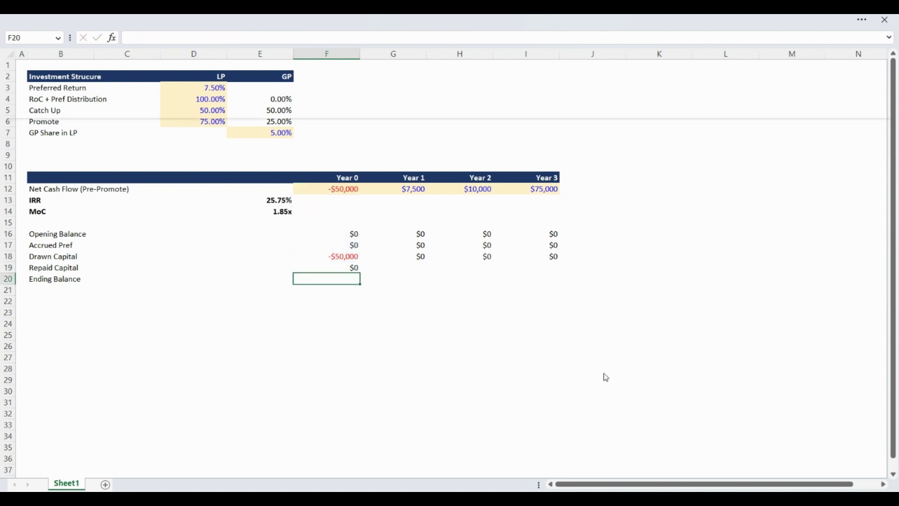
Copy the repaid capital formula from F19 across to Year 3 in I19.
key("Up")
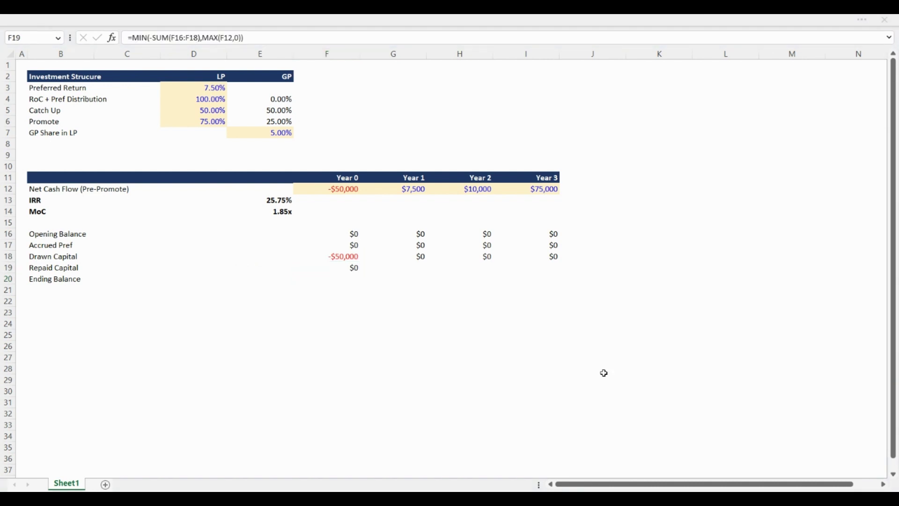
key("ctrl+c")
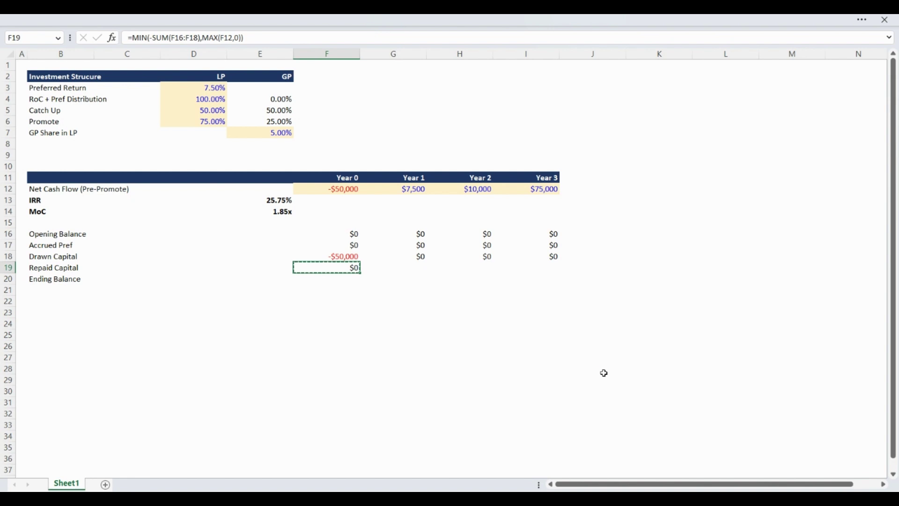
key("Up")
key("ctrl+Right")
key("Down")
key("ctrl+shift+Left")
key("ctrl+v")
Calculate the Year 0 ending balance in F20 with the formula =SUM(F16:F19).
key("Left")
key("Left")
key("Left")
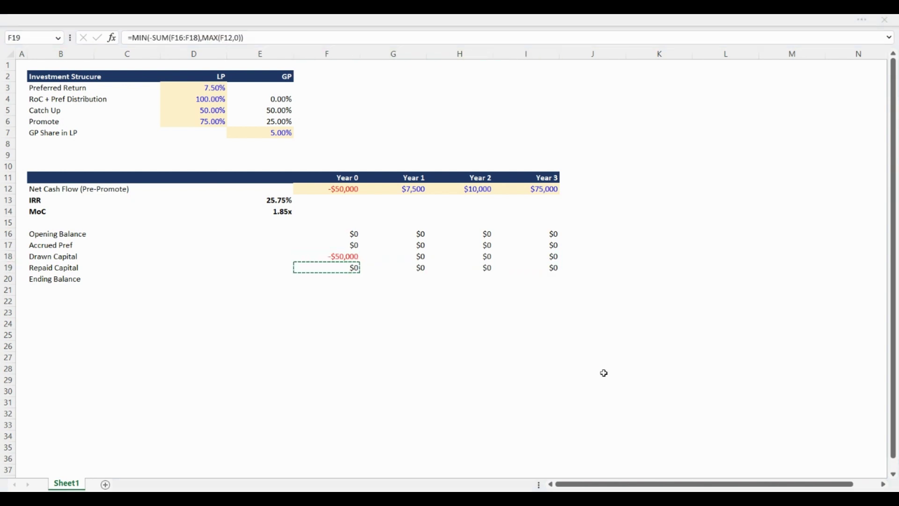
key("Down")
key("Left")
key("Right")
type("=SUM(")
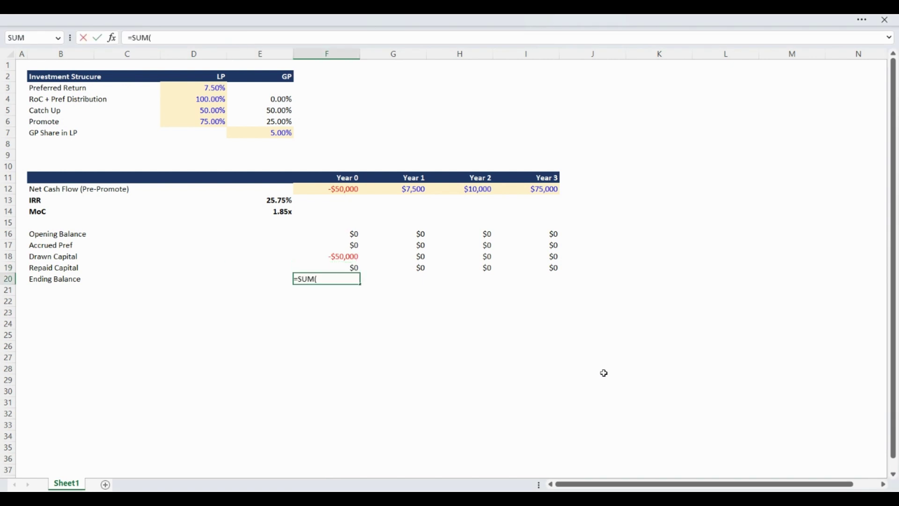
key("Up")
key("ctrl+shift+Up")
key("Return")
Copy the ending balance formula from F20 across to Year 3 in I20.
key("Up")
key("ctrl+c")
key("Up")
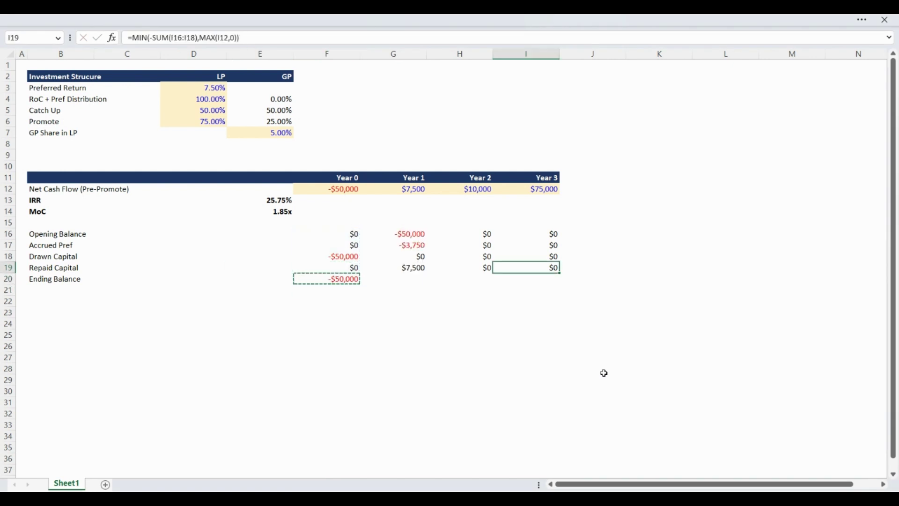
key("ctrl+Right")
key("Down")
key("ctrl+shift+Left")
key("ctrl+v")
key("Left")
key("Escape")
Make the Ending Balance row B20:I20 bold and add a top border to it.
key("Left")
key("Left")
key("ctrl+Left")
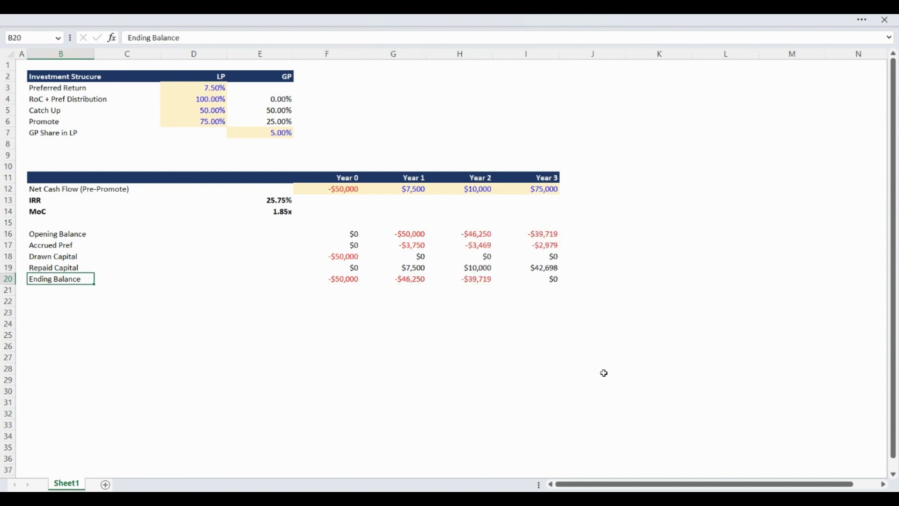
key("ctrl+shift+Right")
key("shift+Right")
key("shift+Right")
key("shift+Right")
key("ctrl+b")
key("alt+h")
key("b")
key("p")
Total the accrued pref across all years in E17 with the formula =SUM(F17:I17).
key("Left")
key("Up")
key("Up")
key("alt+Tab")
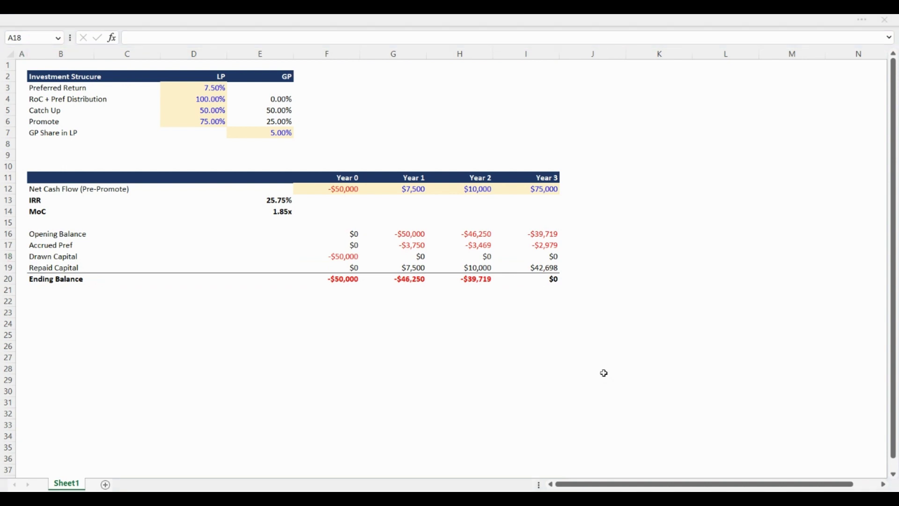
key("Down")
key("Right")
key("Up")
key("Up")
key("Right")
key("Right")
key("Right")
key("Right")
key("Left")
type("=sum")
key("Tab")
key("Right")
key("shift+Right")
key("shift+Right")
key("shift+Right")
key("ctrl+Return")
Copy the total formula from E17 down to the Drawn Capital and Repaid Capital rows, E18:E19.
key("ctrl+c")
key("Down")
key("ctrl+v")
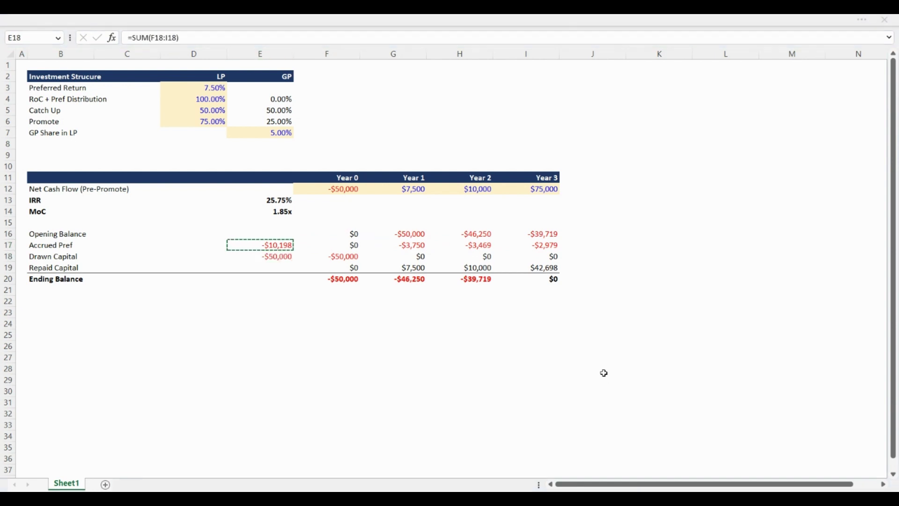
key("Escape")
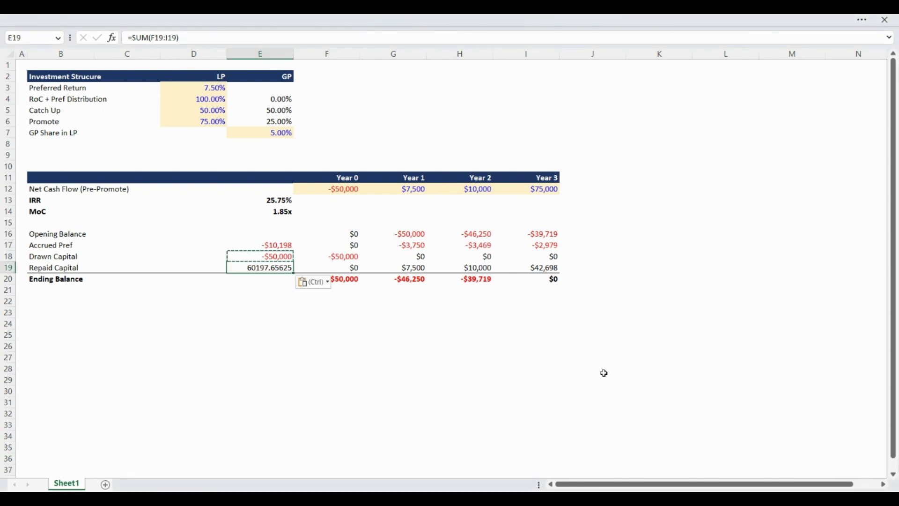
key("Escape")
Format the repaid capital total in E19 as dollar currency with no decimals.
key("ctrl+shift+4")
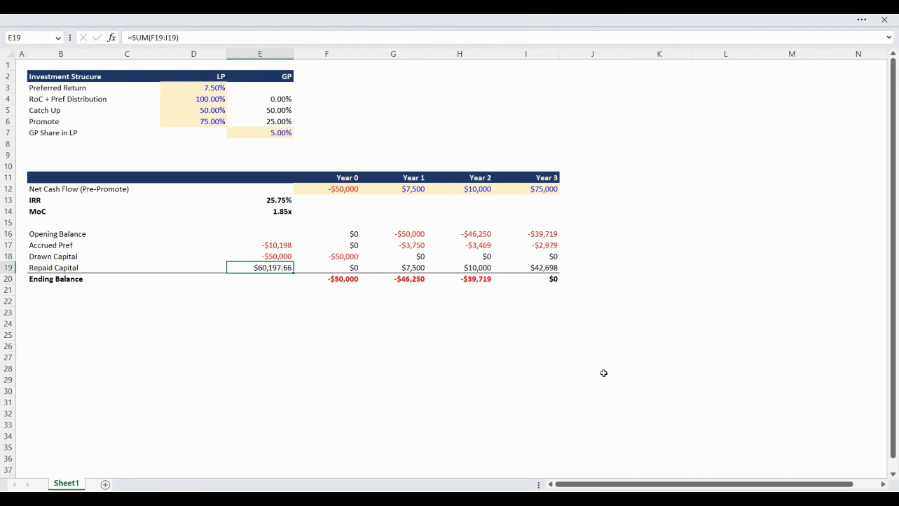
key("alt+h")
key("9")
key("alt+h")
key("9")
Enter the row label Cash Available for Catch Up in B22.
key("Down")
key("Down")
key("Down")
key("Left")
key("Left")
key("Left")
type("Cash")
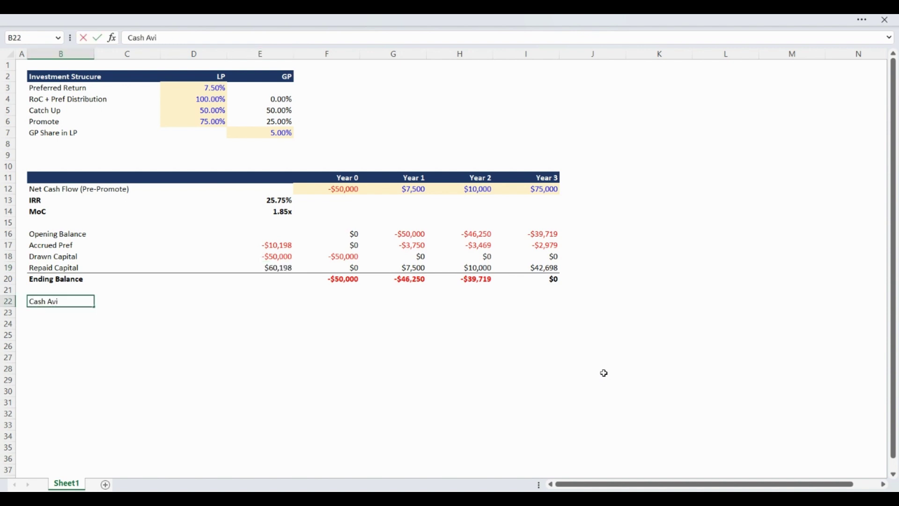
type(" Available for Catch Up")
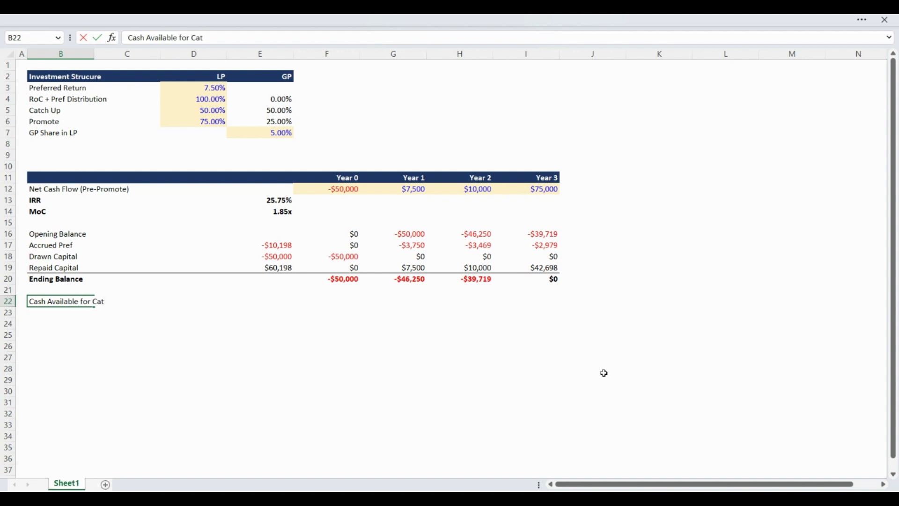
Calculate the Year 0 cash available for catch up in F22 with the formula =F12-SUM(F18:F19).
key("Right")
key("Right")
key("Right")
key("Right")
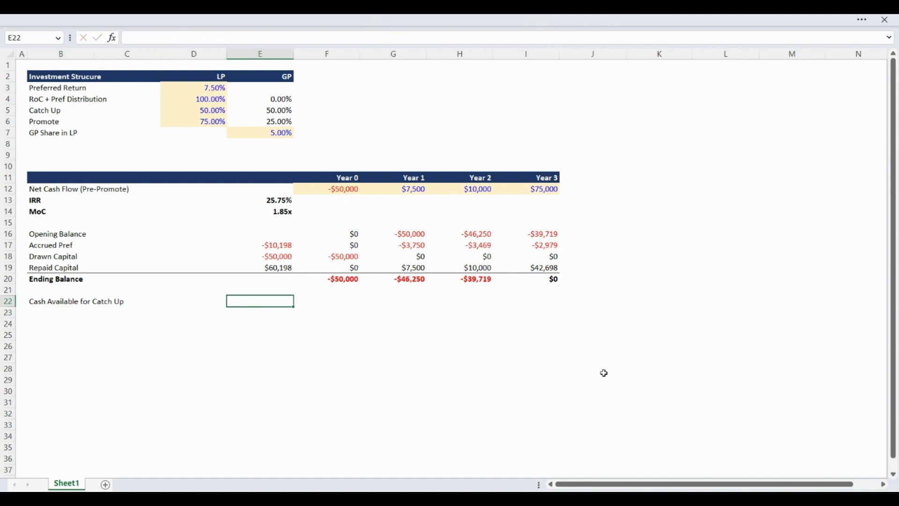
type("=")
key("ctrl+Up")
key("ctrl+Up")
key("ctrl+Up")
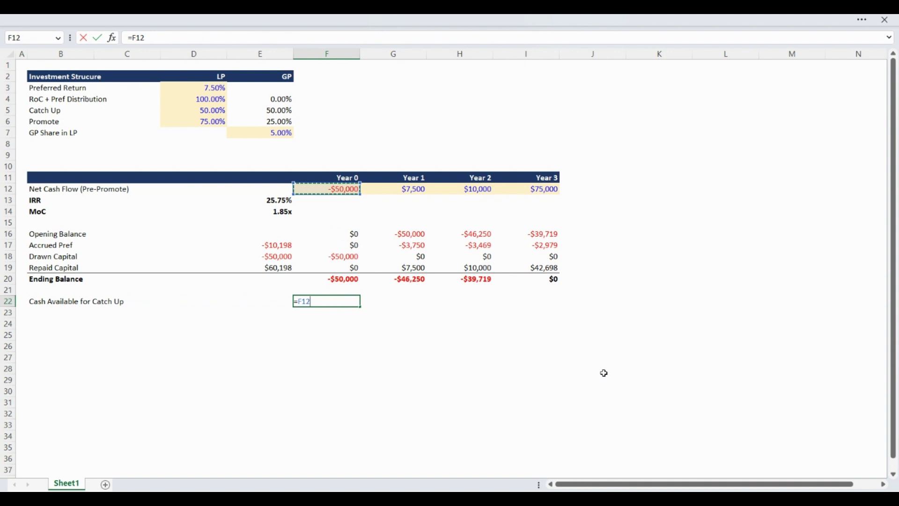
type("-SUM(")
key("Up")
key("Up")
key("Up")
key("shift+Up")
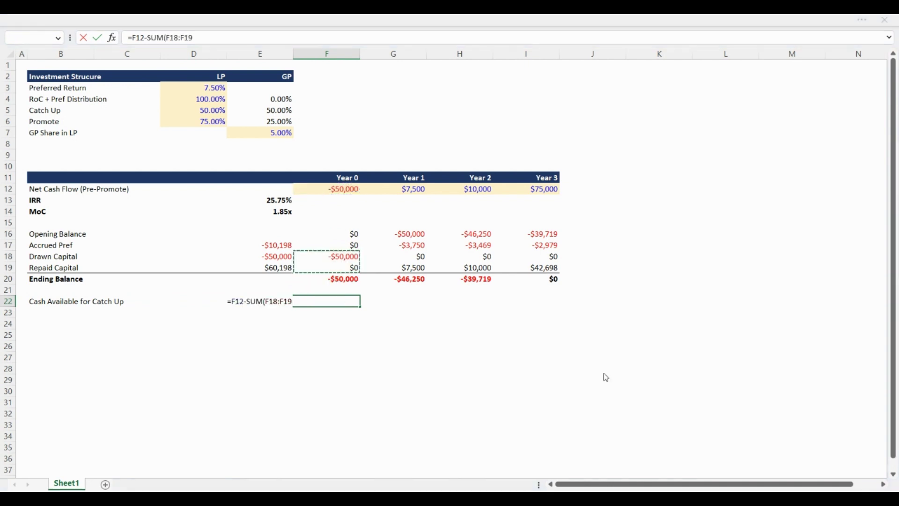
key("ctrl+Return")
Copy the Year 0 Cash Available for Catch Up formula in F22 across to Years 1 through 3, G22:I22.
key("ctrl+c")
key("shift+Right")
key("shift+Right")
key("shift+Right")
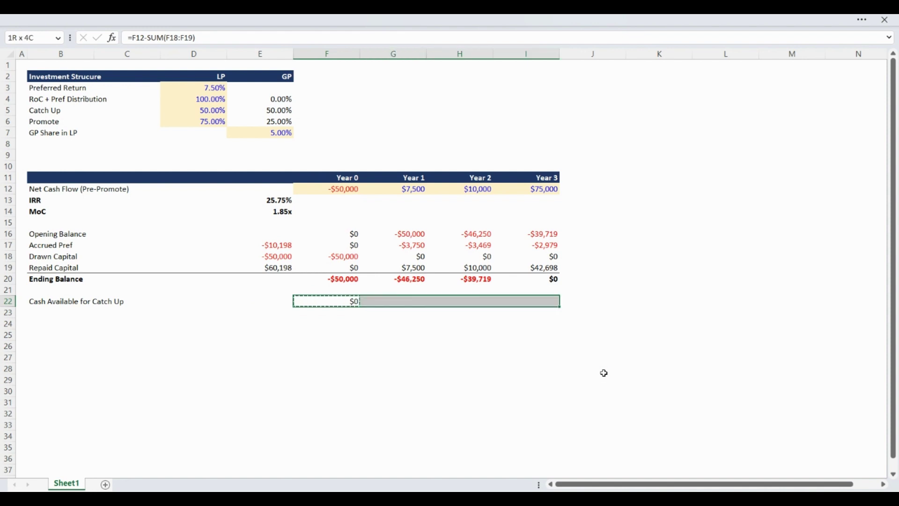
key("ctrl+v")
Italicize the Accrued Pref, Drawn Capital and Repaid Capital totals in E17:E19.
key("Up")
key("Up")
key("Left")
key("Left")
key("Right")
key("Up")
key("Up")
key("Up")
key("shift+Down")
key("shift+Down")
key("ctrl+i")
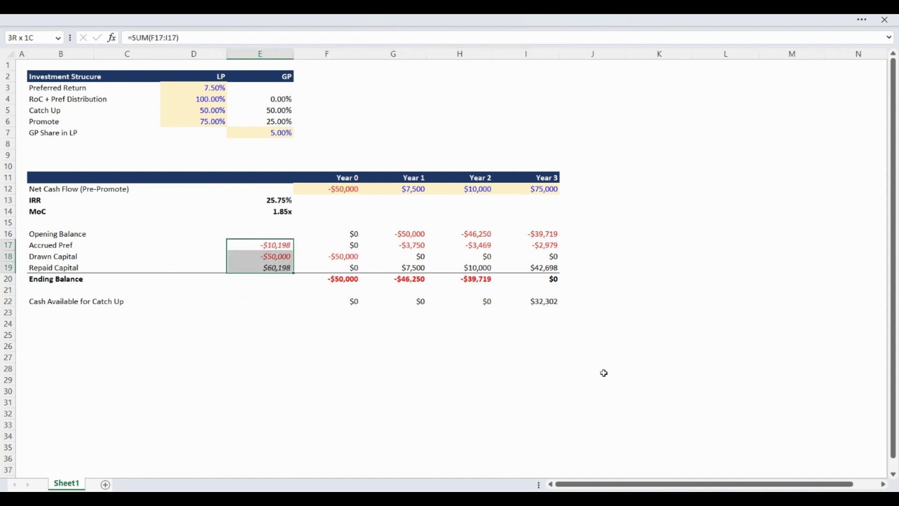
Bold the entire Cash Available for Catch Up row from its label through Year 3, B22:I22.
key("Down")
key("Down")
key("Down")
key("Down")
key("Down")
key("Down")
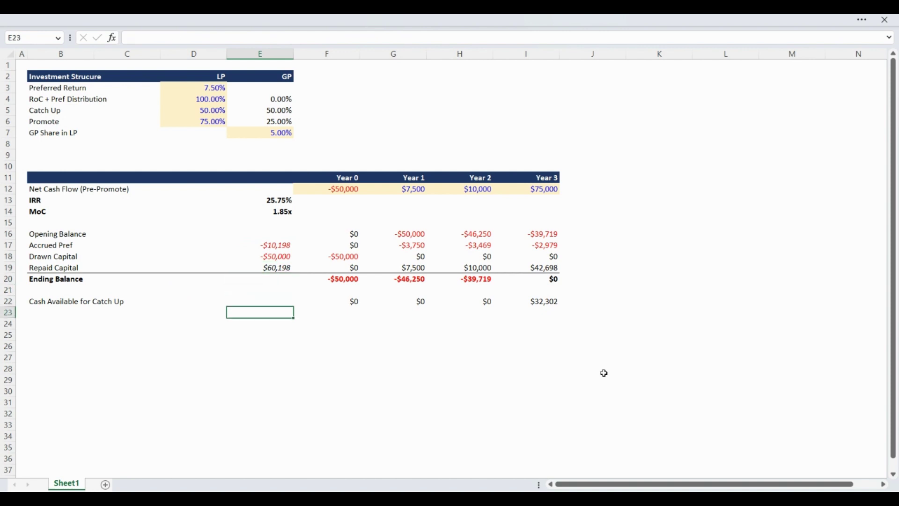
key("Left")
key("Left")
key("Left")
key("Up")
key("ctrl+shift+Right")
key("ctrl+shift+Right")
key("ctrl+b")
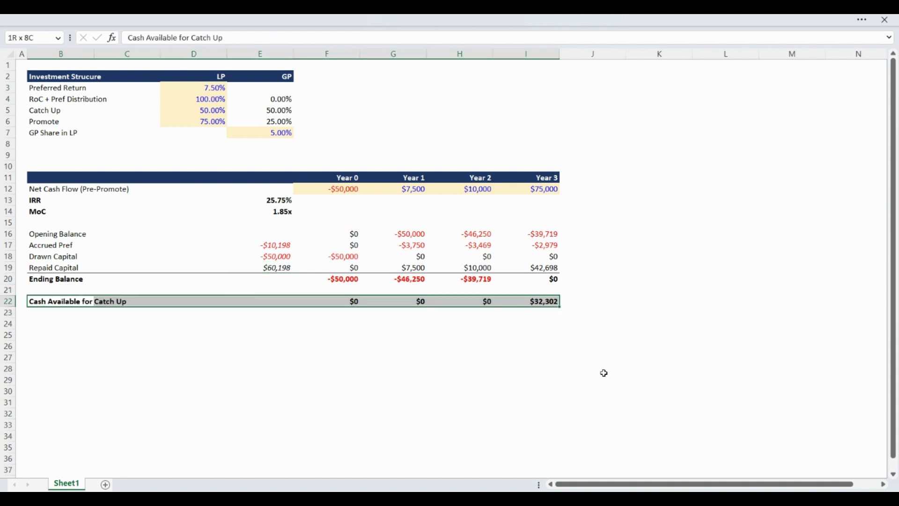
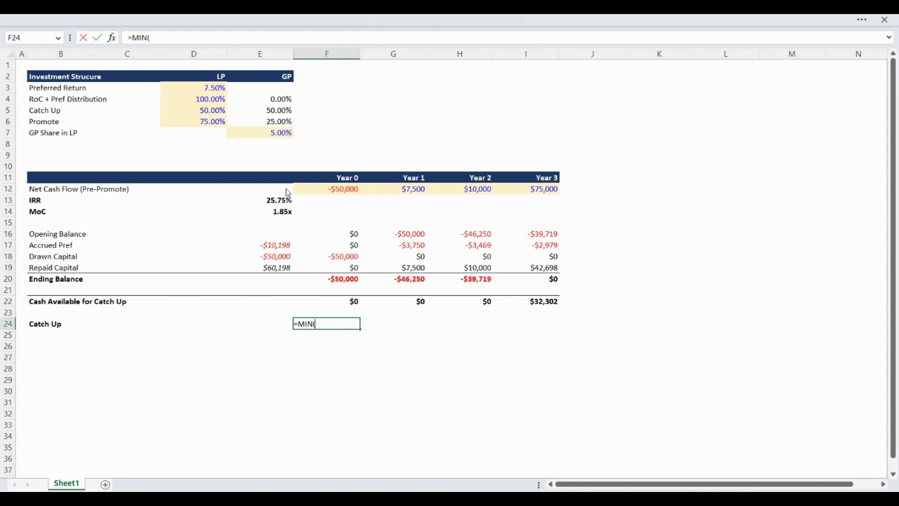
Calculate the Year 0 Catch Up in F24 with the formula =MIN(F22,$D$4*-$E$17-$D$6*-$E$17)/($D$6-$D$5).
key("alt+Tab")
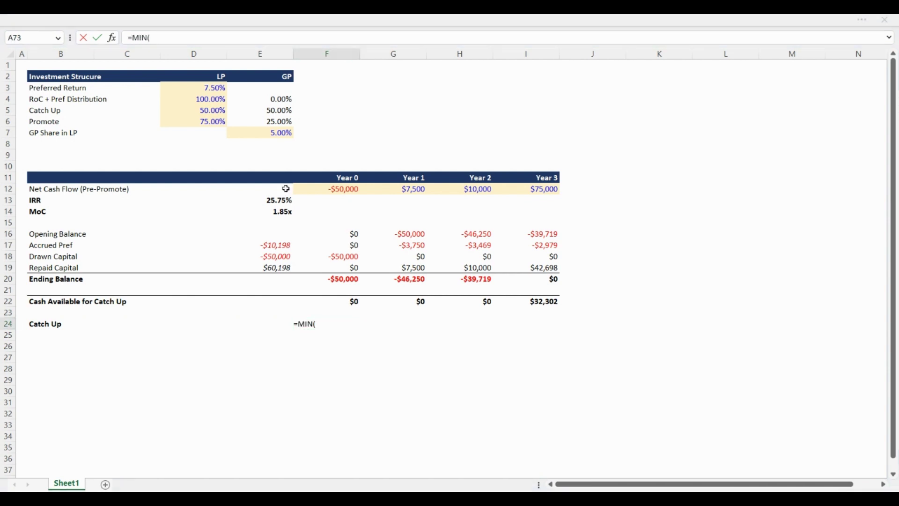
key("Escape")
type("=min")
key("Tab")
key("Up")
key("Up")
type(",")
left_click(381, 328)
key("Up")
key("Up")
key("Up")
key("Up")
key("Up")
key("Up")
key("Up")
key("Up")
key("Up")
key("Up")
key("Up")
key("Up")
key("Up")
key("Left")
key("Left")
key("Up")
key("Up")
key("Up")
key("Up")
key("Up")
key("Up")
key("Up")
key("F4")
type("*-")
key("Left")
key("Up")
key("Up")
key("Up")
key("Up")
key("Up")
key("Up")
key("Up")
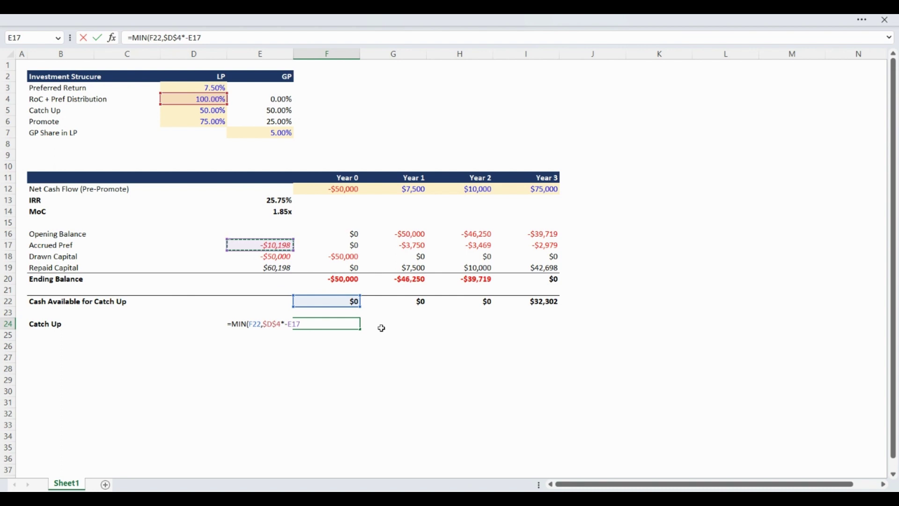
key("F4")
type("-")
key("ctrl+Up")
key("ctrl+Up")
key("Left")
key("Left")
key("ctrl+Up")
key("ctrl+Up")
key("Down")
key("Down")
key("Down")
key("Down")
key("F4")
type("*-")
key("Left")
key("Up")
key("Up")
key("Up")
key("Up")
key("Up")
key("Up")
key("Up")
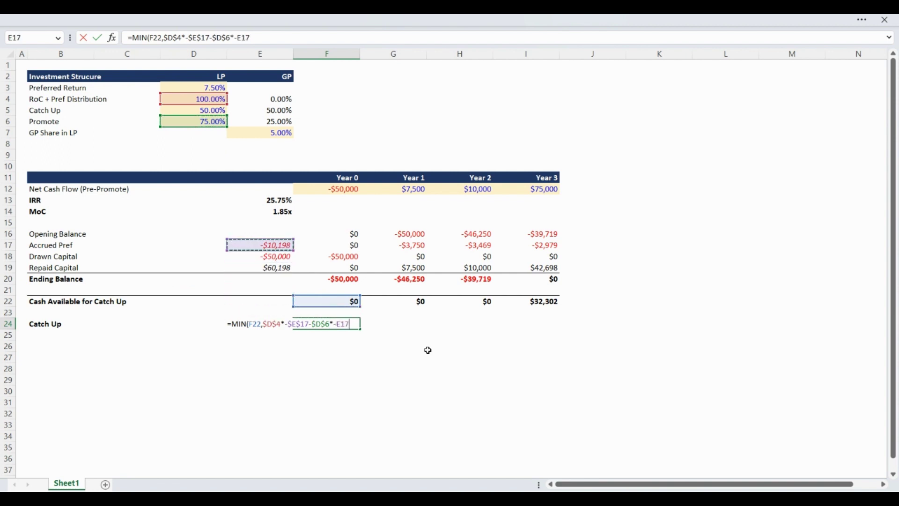
key("F4")
type(")/(")
key("Up")
key("Left")
key("Left")
key("Up")
key("ctrl+Up")
key("F4")
type("-")
key("Left")
key("Left")
key("Up")
key("ctrl+Up")
key("Up")
key("F4")
type(")")
key("Return")
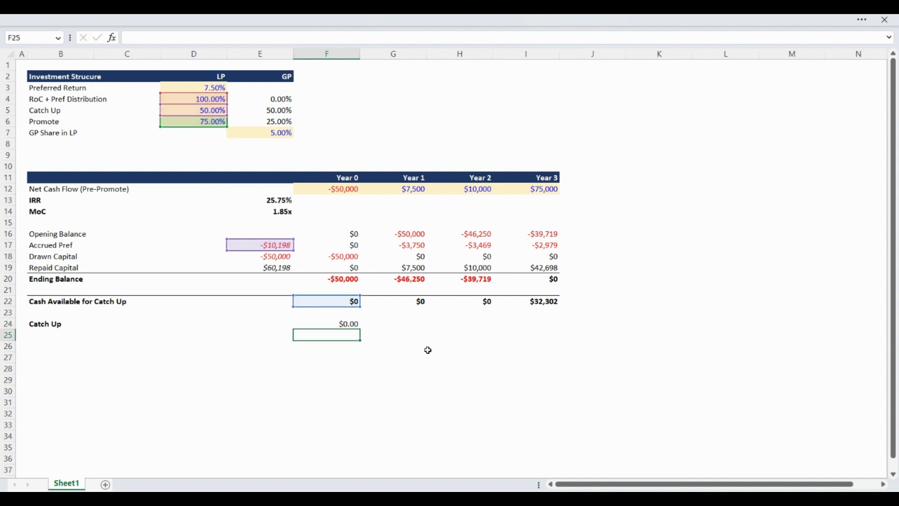
Copy the Year 0 Catch Up formula in F24 across to Years 1 through 3, G24:I24.
key("Up")
key("ctrl+c")
key("shift+Right")
key("shift+Right")
key("shift+Right")
key("ctrl+v")
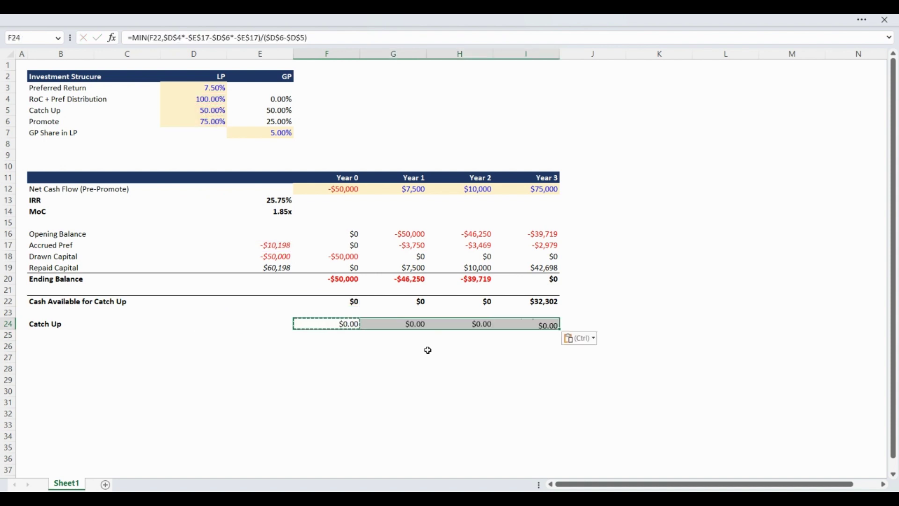
Remove the decimal places from the Catch Up amounts in F24:I24.
key("alt+h")
key("9")
key("alt+h")
key("9")
key("alt+Tab")
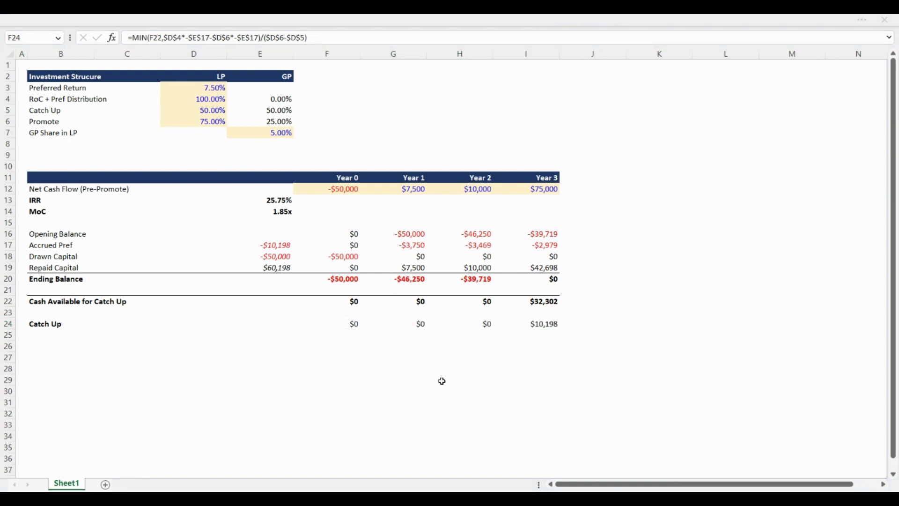
Bold the entire Catch Up row, B24:I24, and add a top border along it.
key("Left")
key("Left")
key("ctrl+Left")
key("ctrl+shift+Right")
key("ctrl+shift+Right")
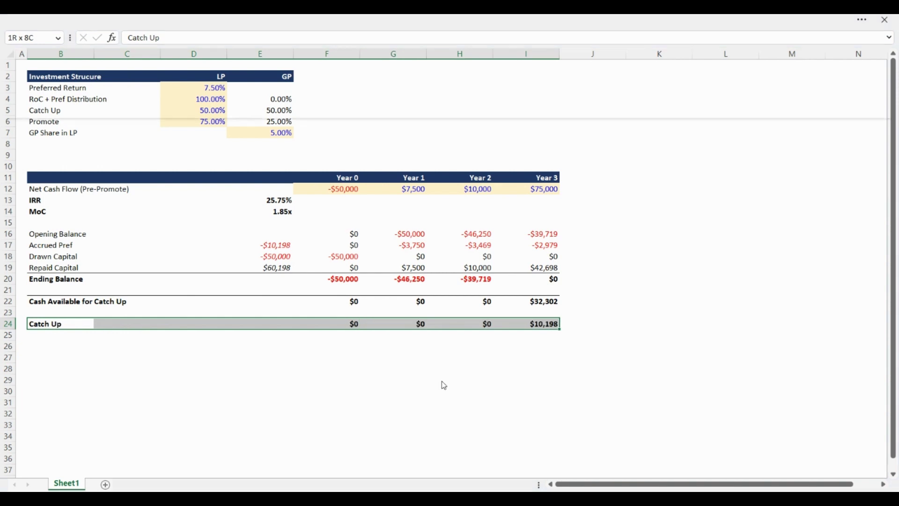
Enter the row label Cash Available for Promote in B26.
key("Down")
key("Down")
key("alt+Tab")
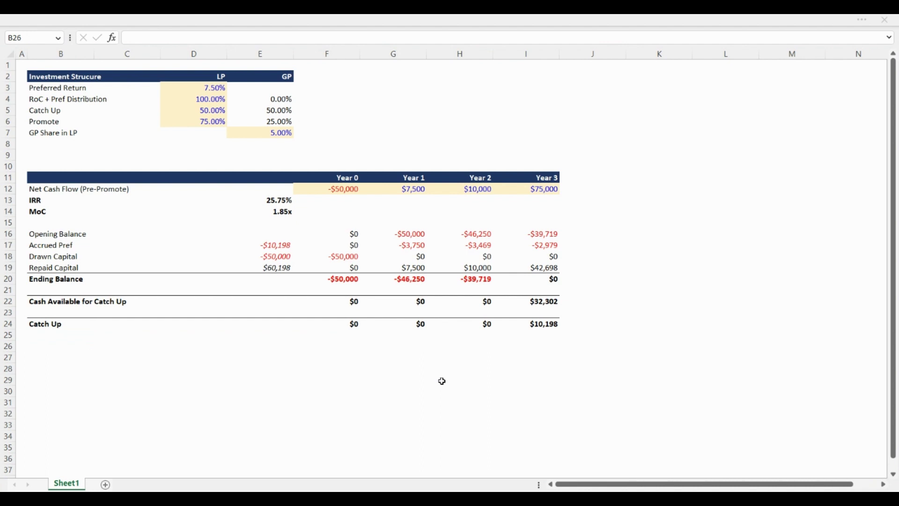
type("Cash Available for Promotre")
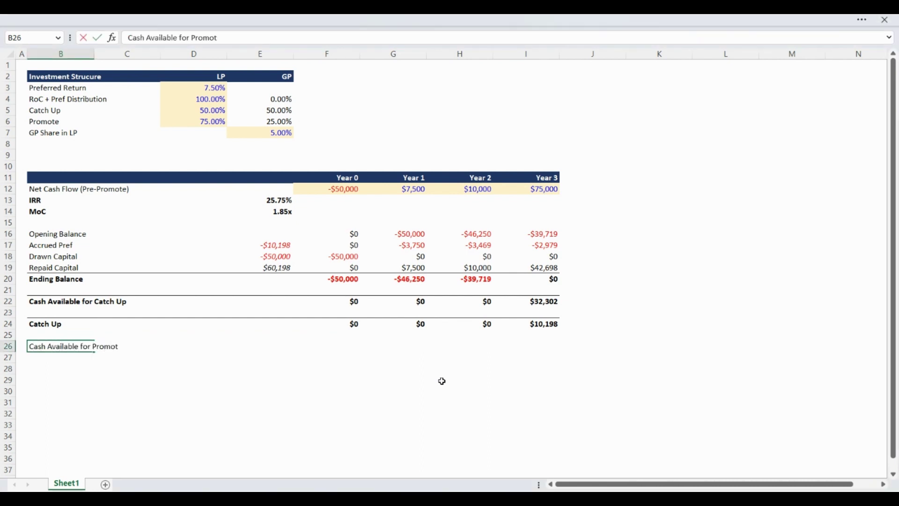
key("Return")
key("Up")
key("F2")
key("BackSpace")
key("BackSpace")
key("Return")
Bold the Cash Available for Promote row from its label through Year 3, B26:I26, and add a top border.
key("Up")
key("shift+Right")
key("shift+Right")
key("shift+Right")
key("shift+Right")
key("shift+Right")
key("shift+Right")
key("shift+Right")
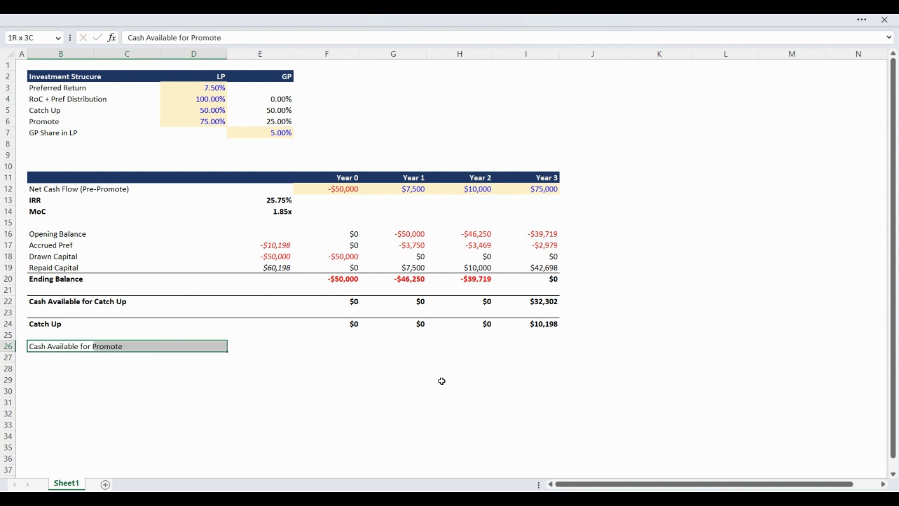
key("ctrl+b")
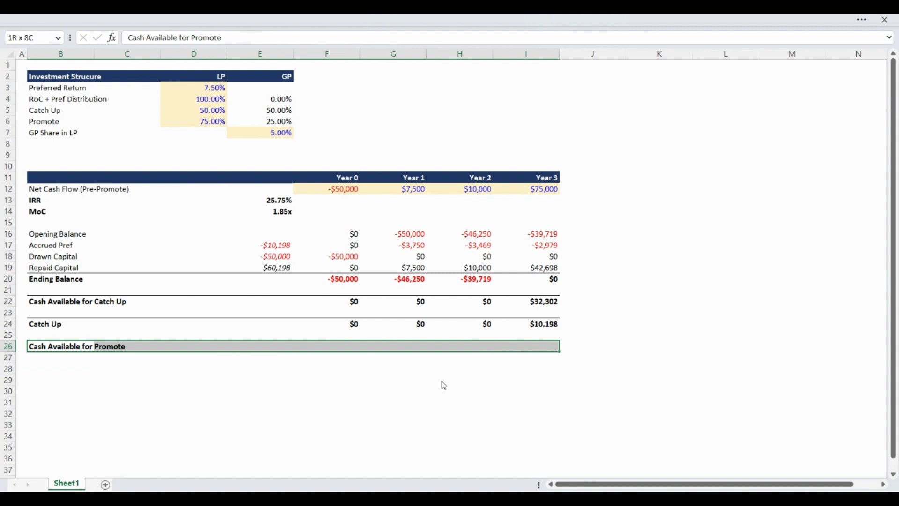
Calculate the Year 0 cash available for promote in F26 with the formula =F12-SUM(F18:F19)-F24.
key("Right")
key("Right")
key("Right")
key("Right")
type("=")
key("ctrl+Up")
key("ctrl+Up")
key("ctrl+Up")
key("ctrl+Up")
key("ctrl+Up")
type("-sum")
key("Tab")
key("Up")
key("Up")
key("Up")
key("Up")
key("Up")
key("Up")
key("Up")
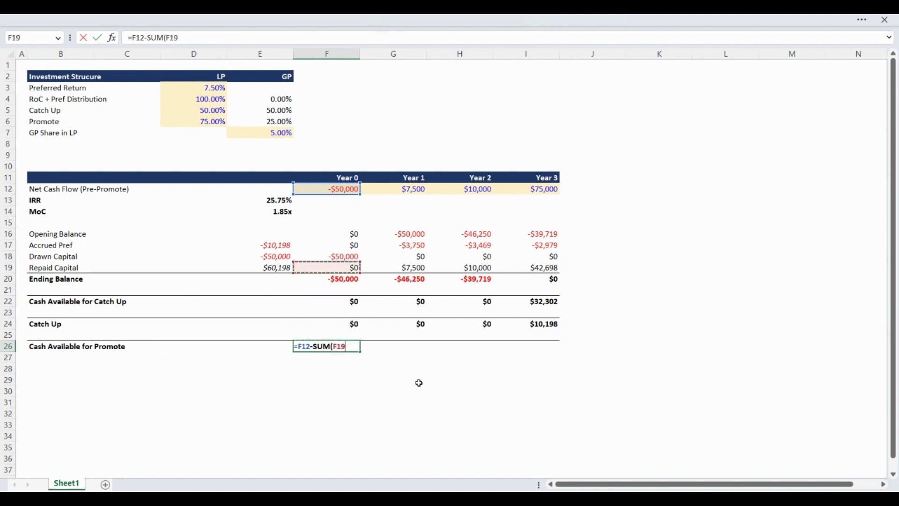
key("shift+Up")
type(")-")
key("Up")
key("Up")
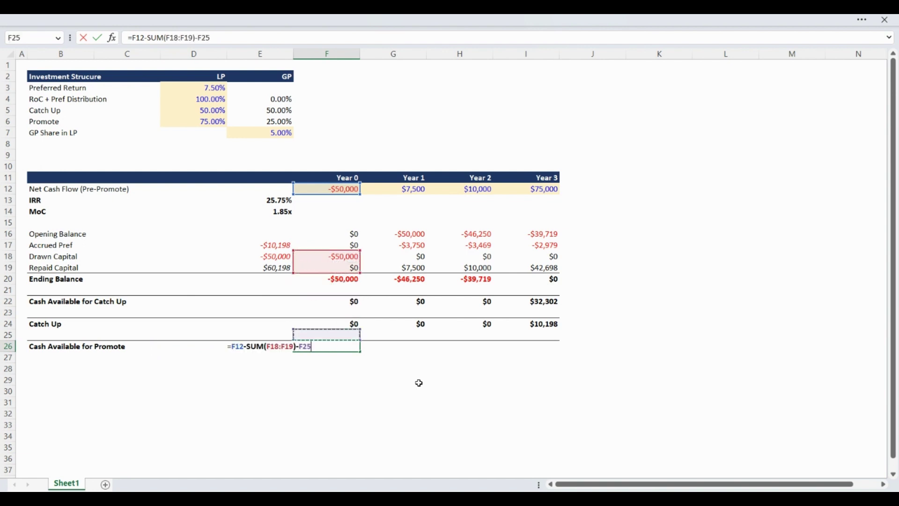
key("Return")
Copy the Year 0 Cash Available for Promote formula in F26 across to Years 1 through 3, G26:I26.
key("Up")
key("ctrl+c")
key("shift+Right")
key("shift+Right")
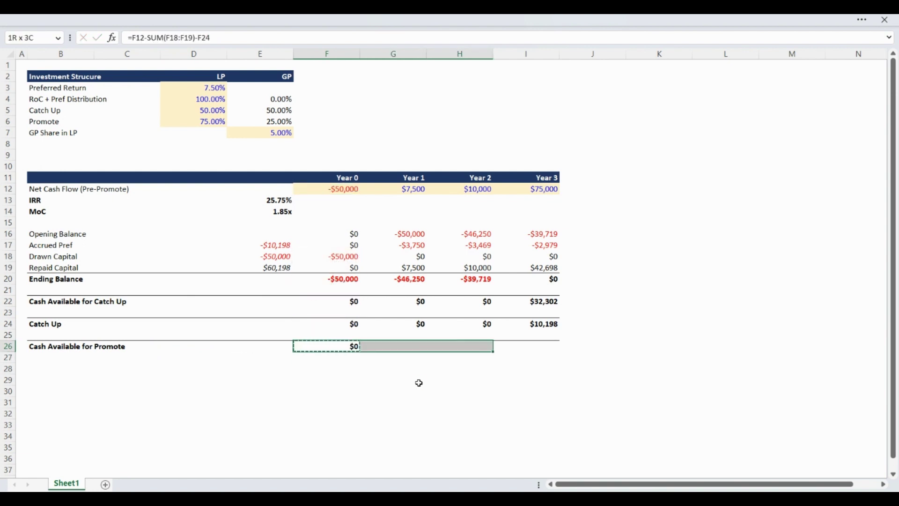
key("shift+Right")
key("ctrl+v")
key("Escape")
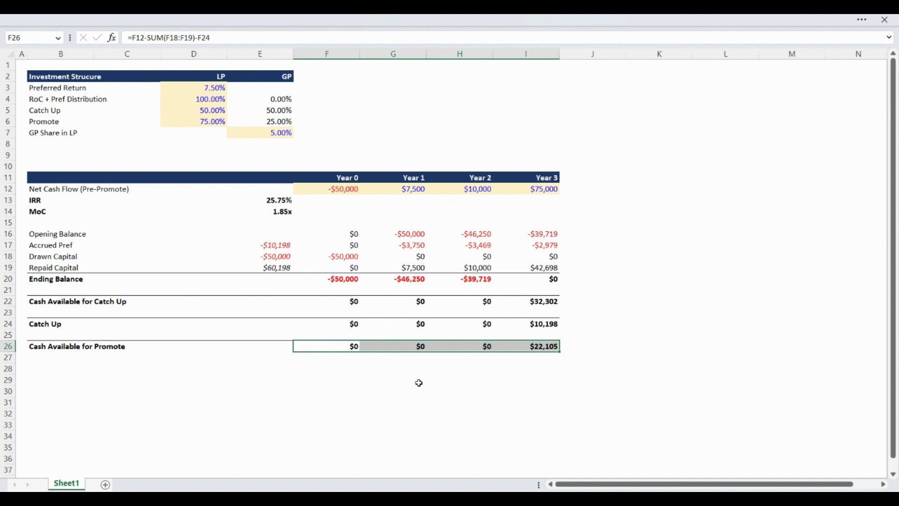
Check the Year 3 catch-up and promote split in K26 with the formula =+I22-I24-I26.
key("Right")
key("Right")
key("Right")
key("shift+Up")
key("shift+Up")
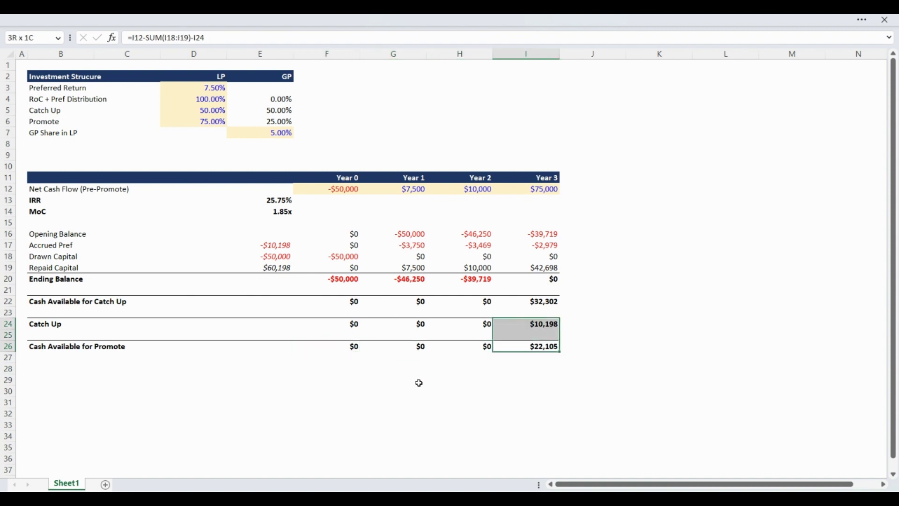
key("Right")
key("Right")
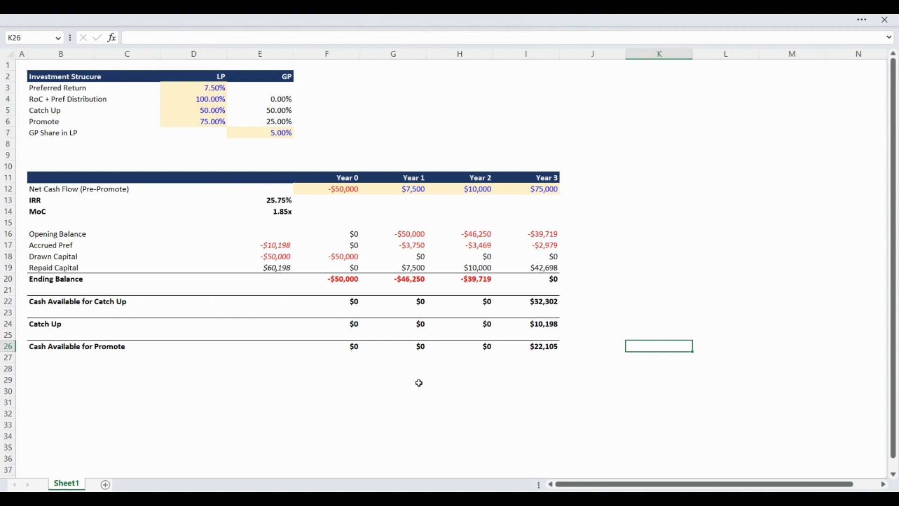
type("+")
key("Left")
key("Left")
key("Up")
key("Up")
key("Up")
key("Up")
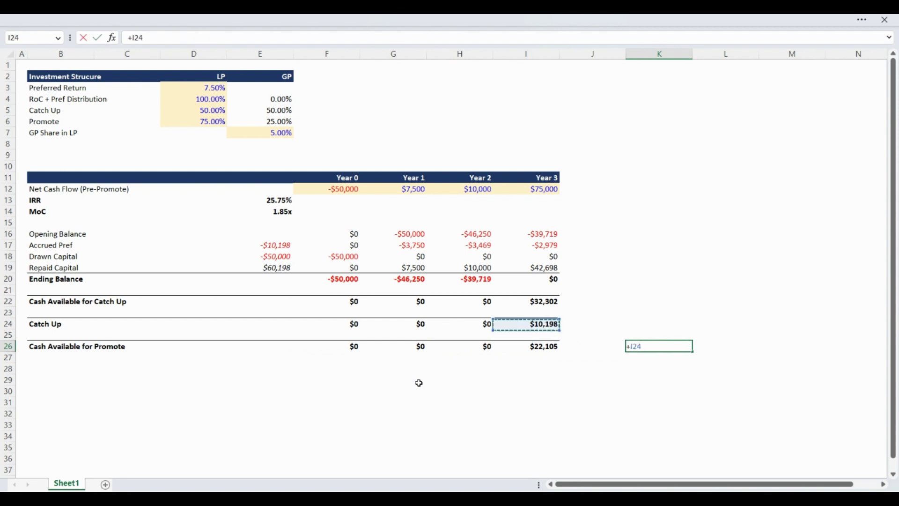
type("-")
key("Left")
key("Left")
key("Up")
key("Up")
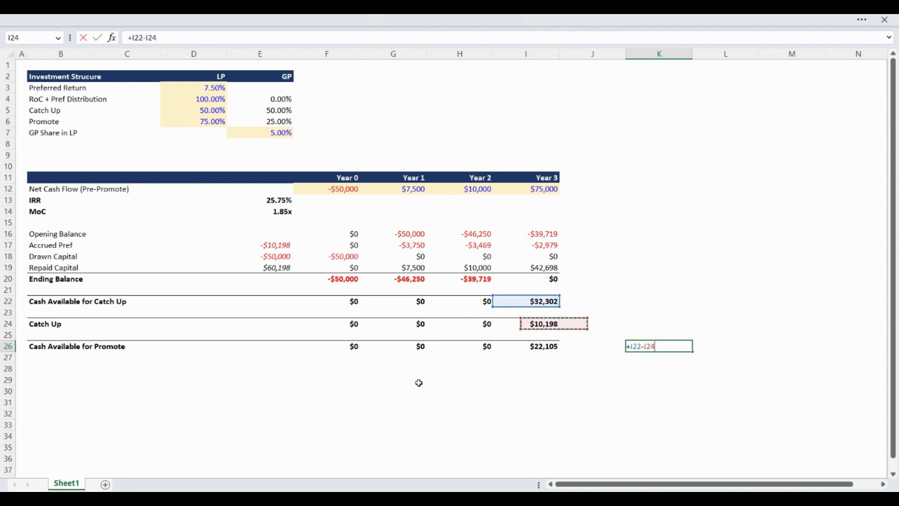
type("-")
key("Left")
key("Left")
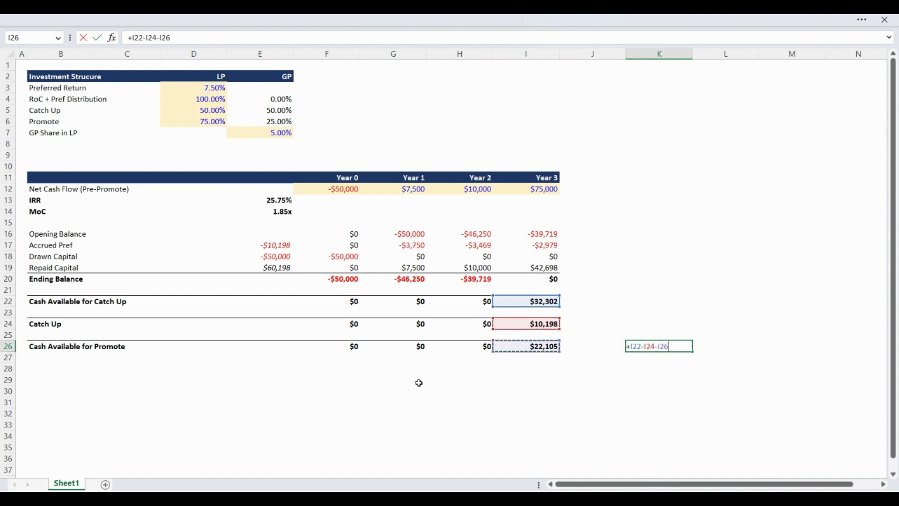
key("Return")
key("Up")
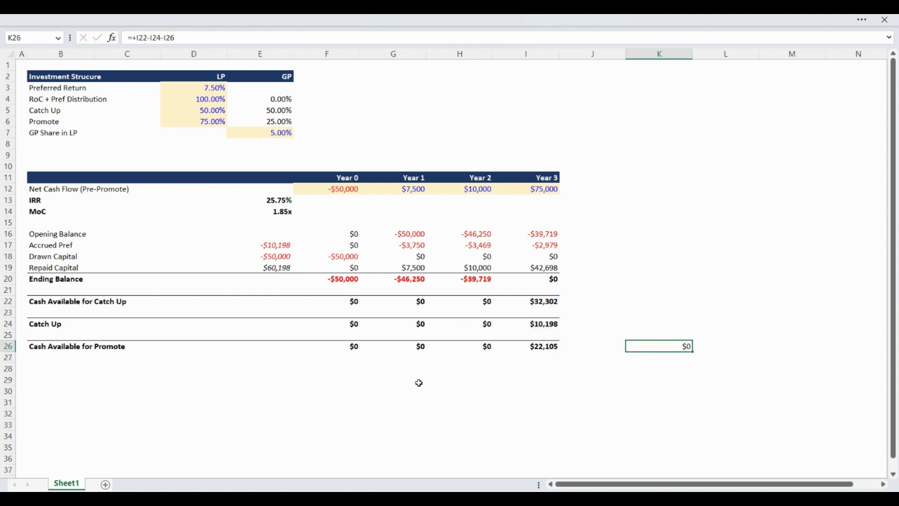
Enter the section heading LP Return in B28 and make it bold.
key("Left")
key("Left")
key("Left")
key("ctrl+Left")
key("ctrl+Left")
key("Down")
key("Down")
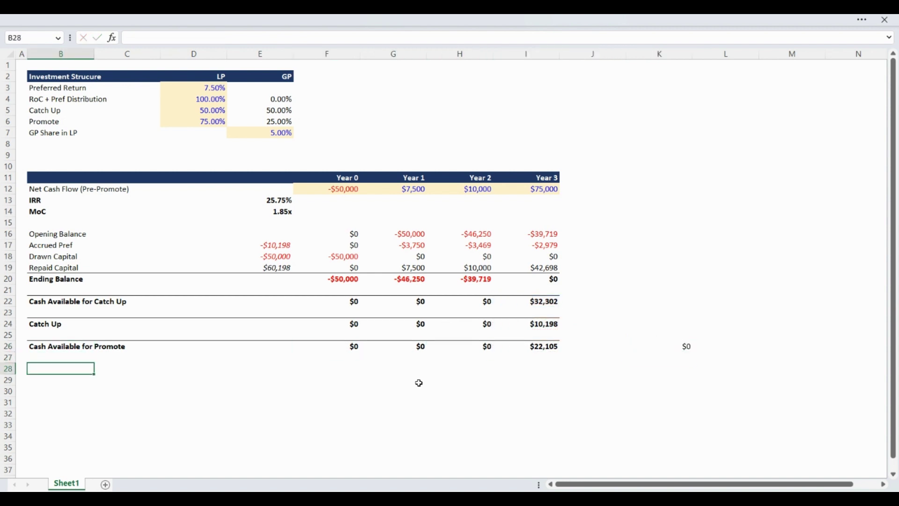
key("alt+Tab")
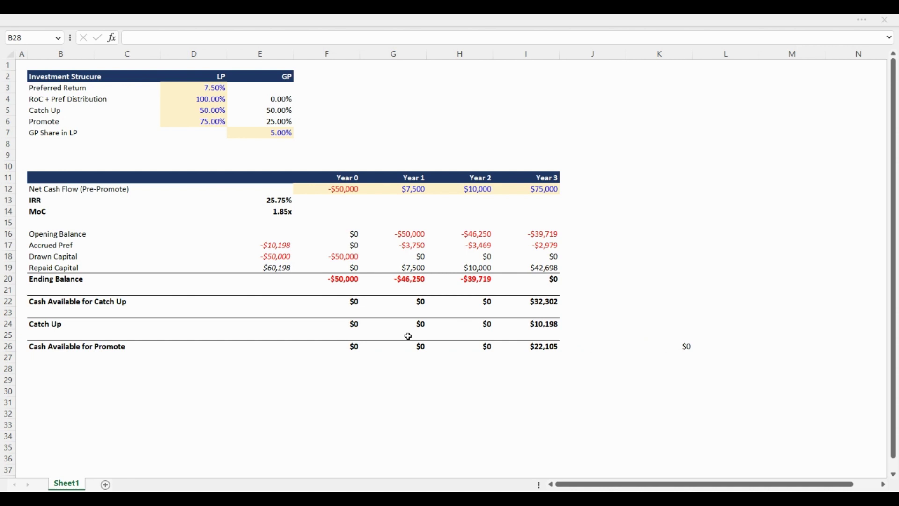
type("LP Return")
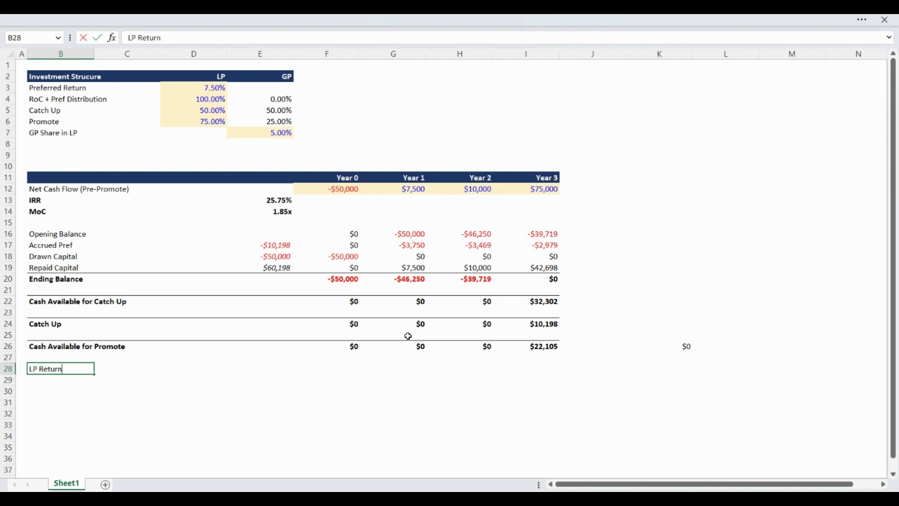
key("Return")
key("Up")
key("shift+space")
key("ctrl+b")
key("Down")
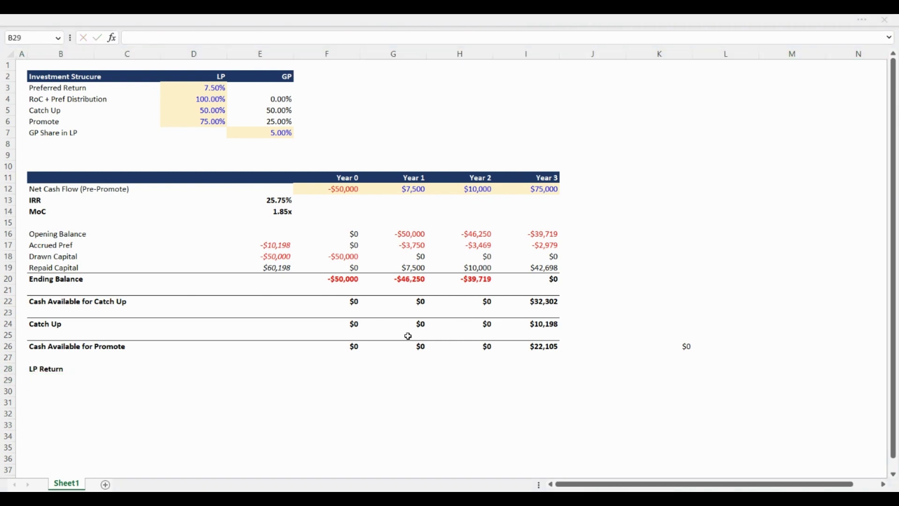
Enter the labels RoC + Pref, Catch Up and Promote in B29:B31 and remove the bold formatting from row 30.
type("RoC + Pref")
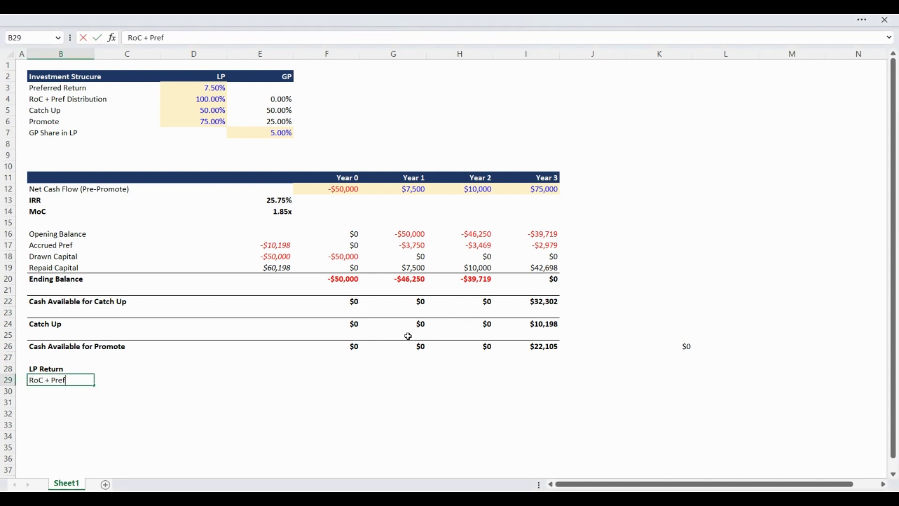
key("Return")
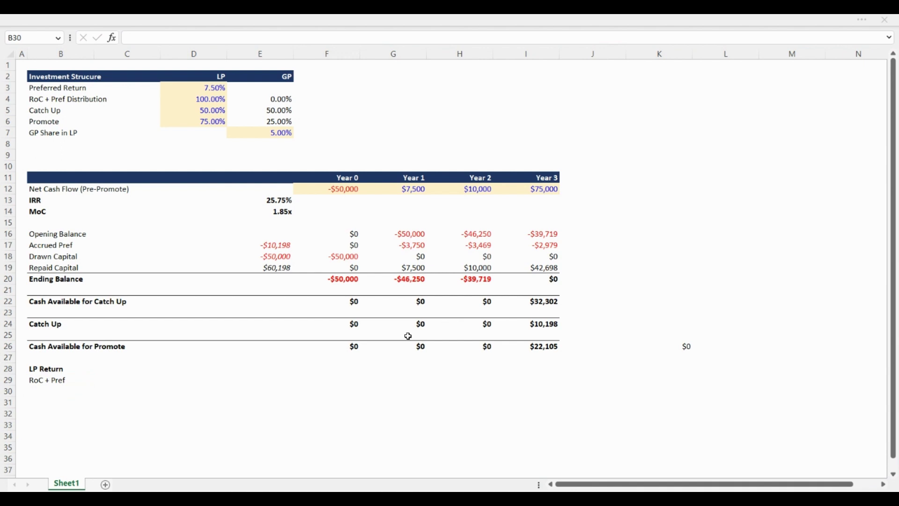
type("Catch")
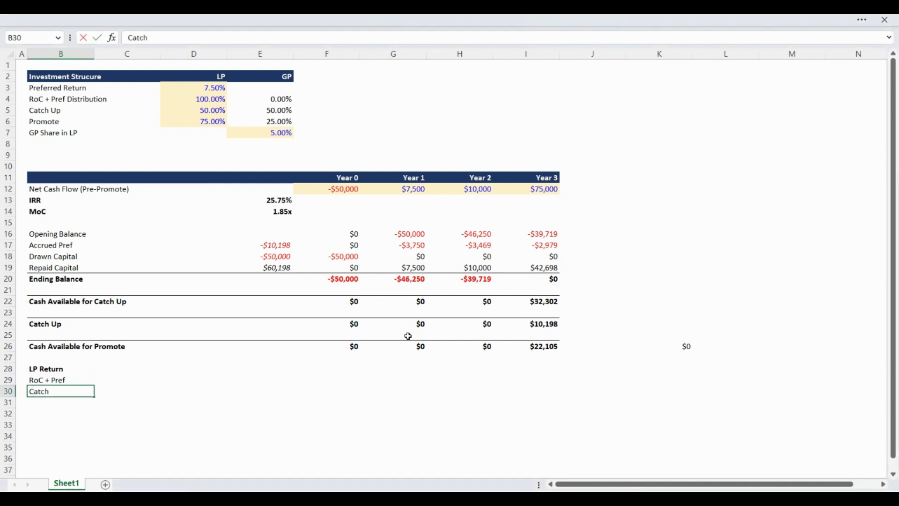
type(" Up")
key("Return")
type("Promote")
key("Return")
key("Up")
key("Up")
key("shift+space")
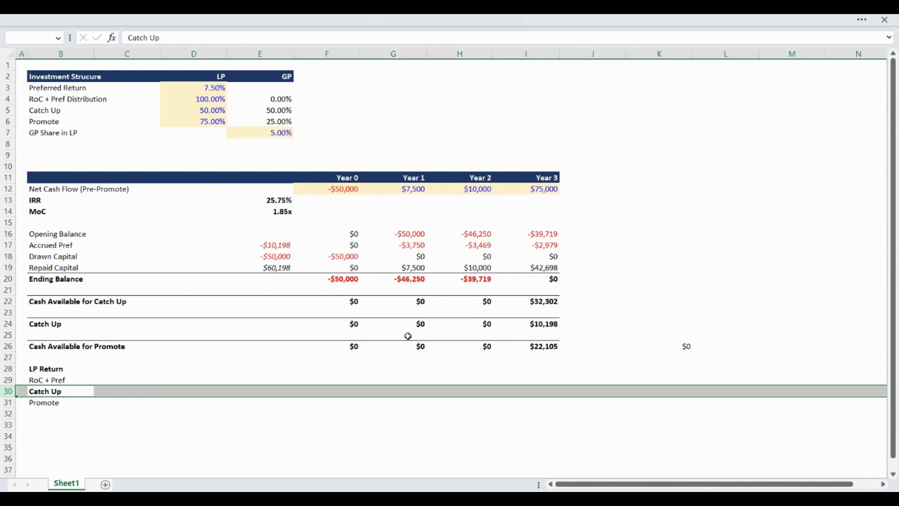
Calculate the Year 0 LP RoC + Pref in F29 with the formula =SUM(F18:F19).
key("Up")
key("Right")
key("Right")
key("Right")
key("Right")
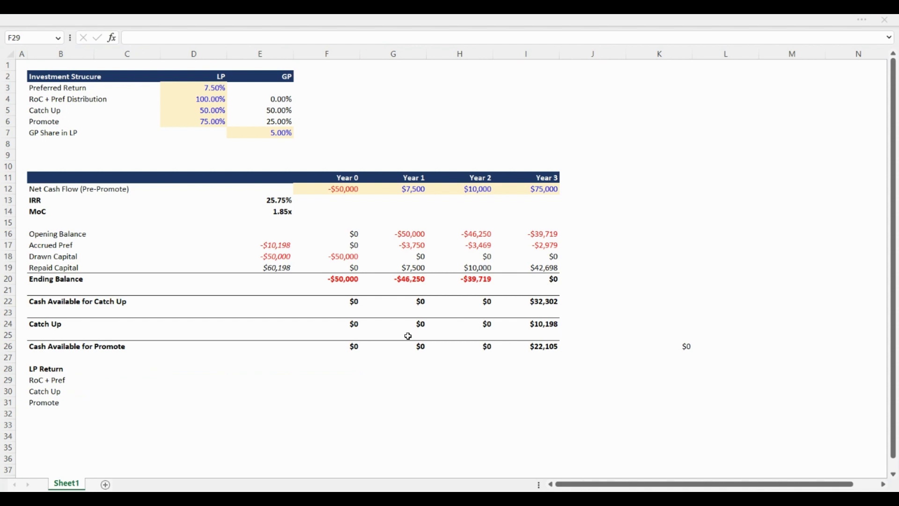
type("=SUM(")
key("Up")
key("Up")
key("Up")
key("Up")
key("Up")
key("Up")
key("Up")
key("Up")
key("Up")
key("Up")
key("shift+Up")
key("ctrl+Return")
Copy the Year 0 RoC + Pref formula in F29 across to Years 1 through 3, G29:I29.
key("ctrl+c")
key("shift+Right")
key("shift+Right")
key("shift+Right")
key("ctrl+v")
key("Escape")
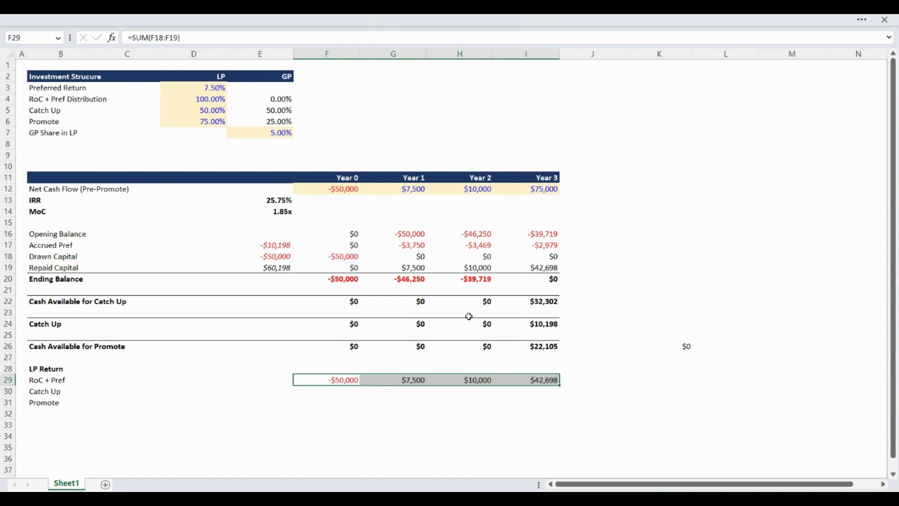
Calculate the Year 0 LP catch-up in F30 with the formula =F24*$D$5.
key("shift+Left")
key("shift+Left")
key("shift+Left")
key("Down")
type("=")
key("Up")
key("Up")
key("Up")
key("Up")
key("Up")
key("Up")
type("*")
key("Up")
key("Left")
key("Left")
key("Up")
key("ctrl+Up")
key("ctrl+Up")
key("ctrl+Down")
key("Up")
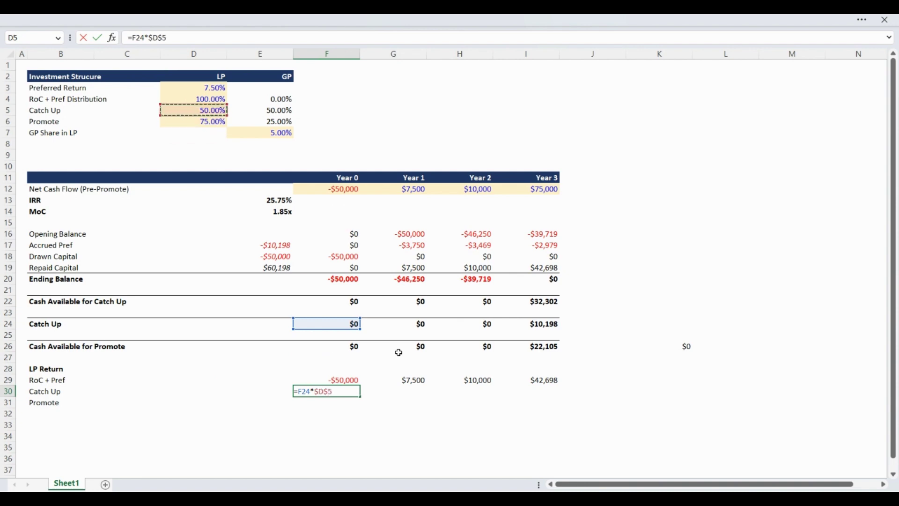
key("Return")
key("Up")
Copy the LP catch-up formula in F30 across to I30 and show F30:I30 without decimals.
key("ctrl+c")
key("Up")
key("ctrl+Right")
key("Down")
key("ctrl+shift+Left")
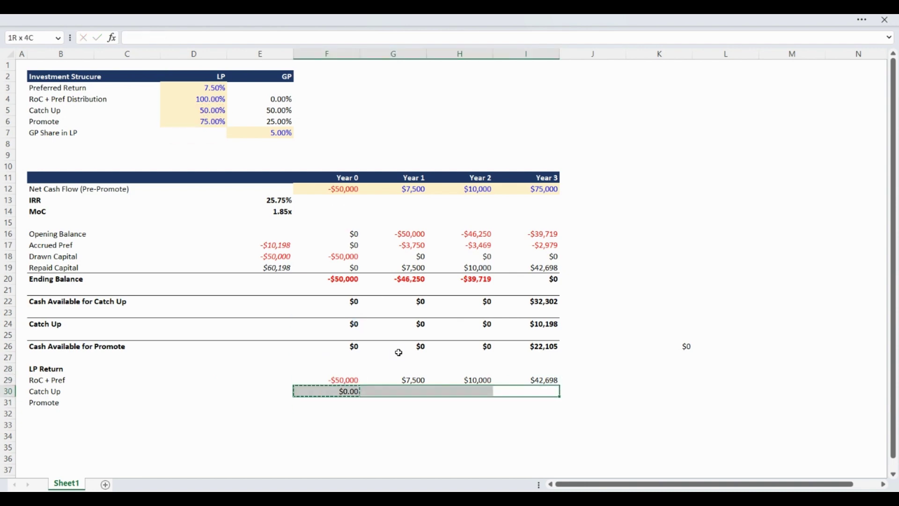
key("ctrl+v")
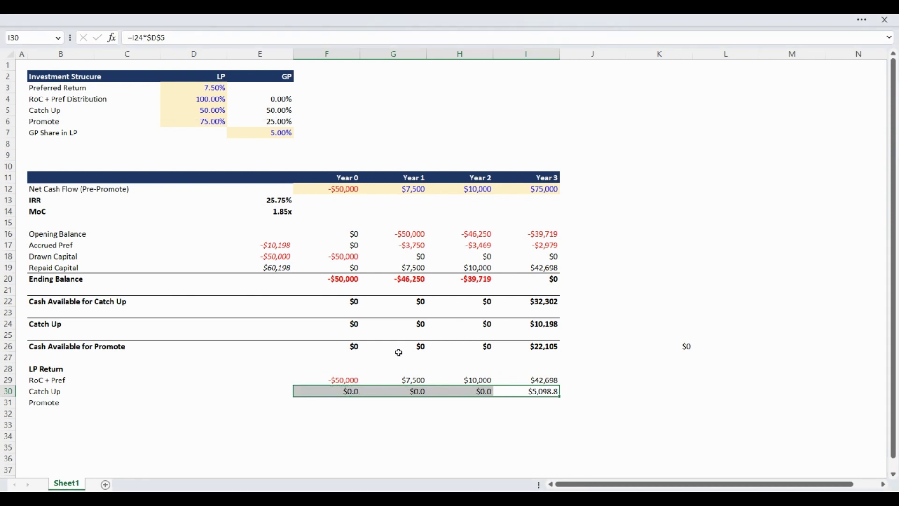
key("alt+h")
key("9")
Calculate the Year 0 LP promote in F31 with the formula =F26*$D$6.
key("Down")
key("Left")
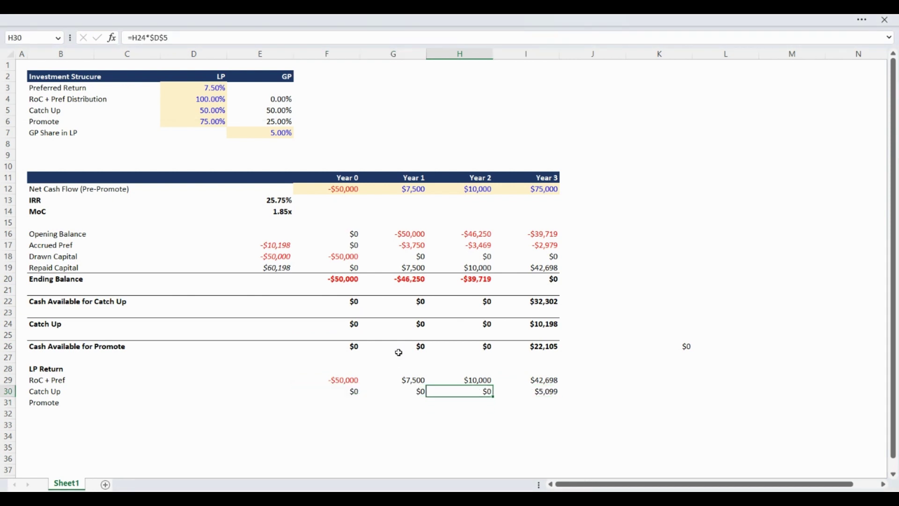
key("Left")
key("Left")
type("=")
key("Up")
key("Up")
key("Up")
key("Up")
key("Up")
type("*")
key("Left")
key("Left")
key("Up")
key("Up")
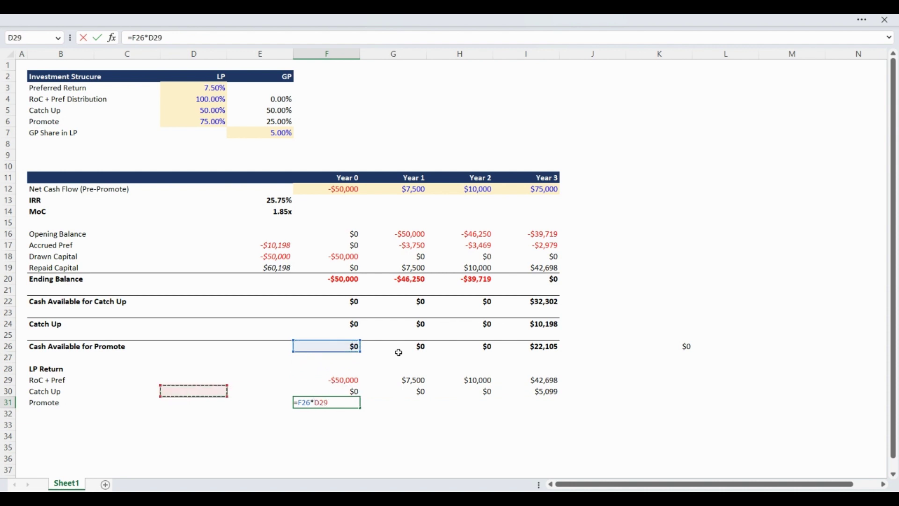
key("ctrl+Up")
key("ctrl+Return")
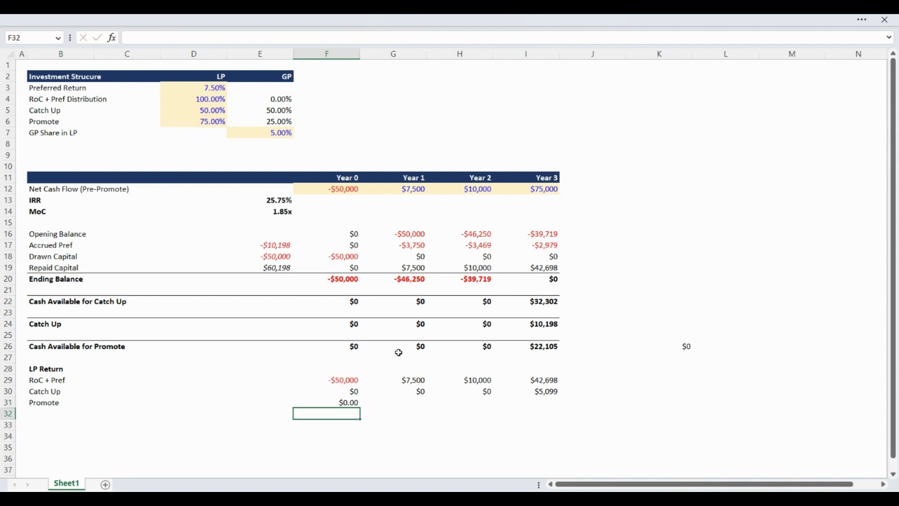
key("F2")
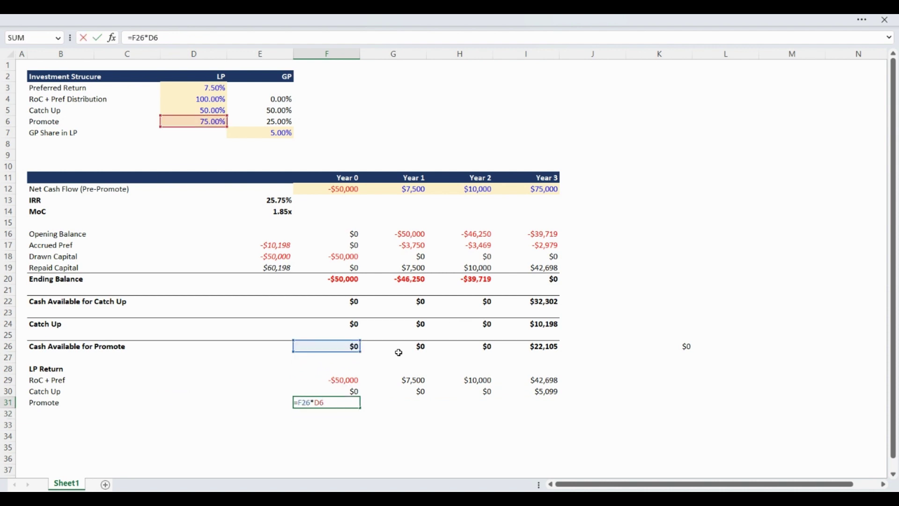
key("F4")
key("ctrl+Return")
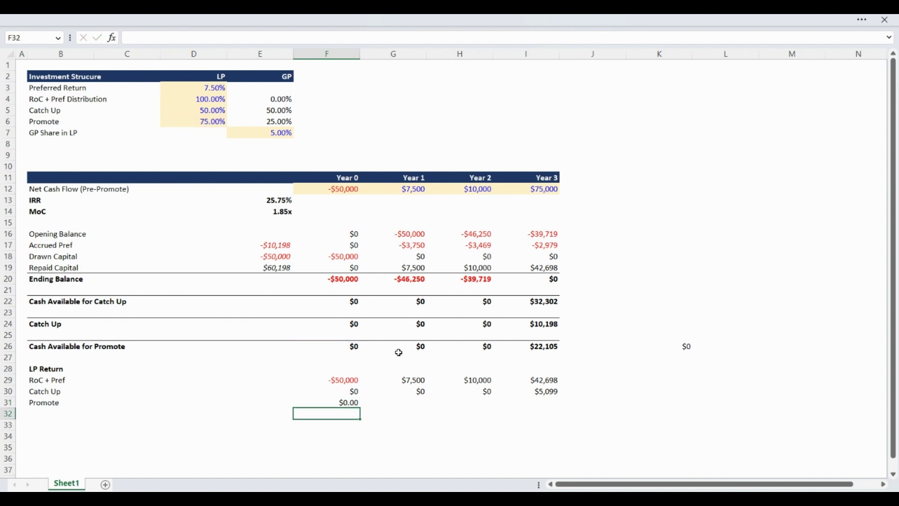
Copy the LP promote formula in F31 across to Year 3 in I31 and show F31:I31 without decimals.
key("ctrl+c")
key("Up")
key("Right")
key("Right")
key("Right")
key("Down")
key("shift+Left")
key("shift+Left")
key("shift+Left")
key("ctrl+v")
key("Escape")
key("F4")
Enter the label Net Cash Flow in B32 below the Promote row.
key("Left")
key("Left")
key("Left")
key("ctrl+Left")
key("Down")
type("Net Cash ")
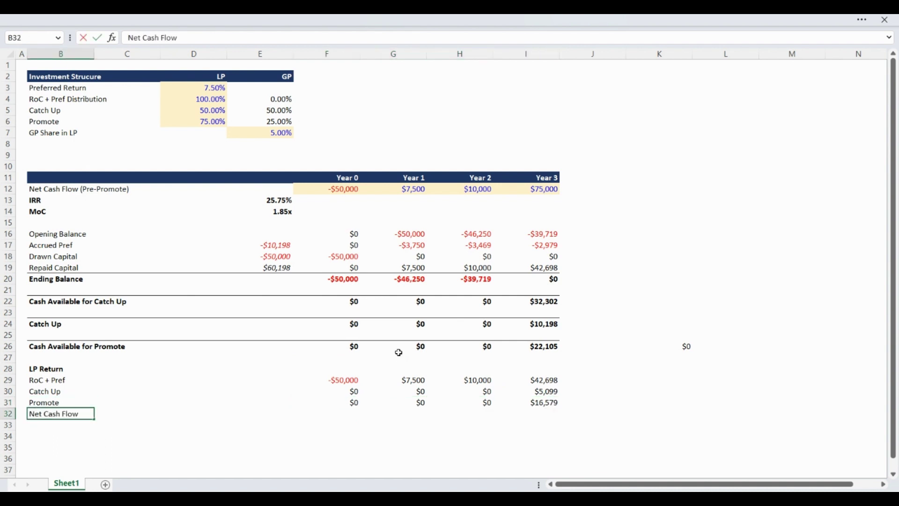
type("Flow")
Calculate the Year 0 LP net cash flow in F32 with the formula =SUM(F29:F31).
key("Right")
key("Right")
key("Right")
key("Right")
type("=sum(")
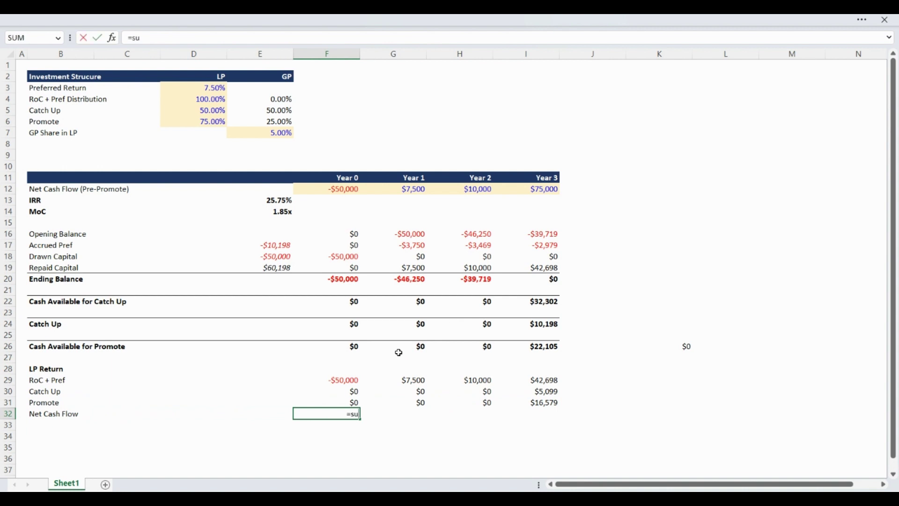
key("Up")
key("shift+Up")
key("shift+Up")
key("Return")
key("Up")
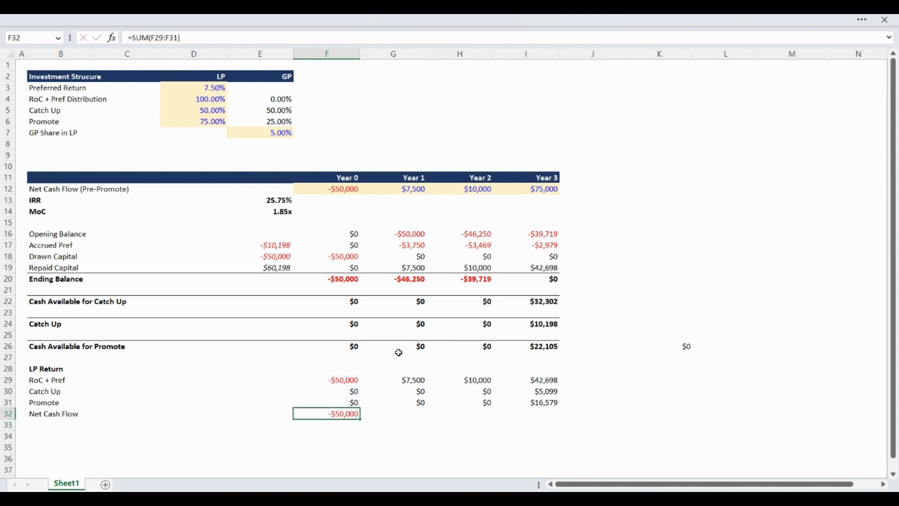
Copy the Year 0 LP net cash flow formula in F32 across to Years 1 through 3, G32:I32.
key("ctrl+c")
key("Right")
key("Right")
key("Right")
key("shift+Left")
key("shift+Left")
key("shift+Left")
key("ctrl+v")
Format the LP Net Cash Flow row B32:I32 in bold with a top border.
key("shift+Left")
key("shift+Left")
key("shift+Left")
key("shift+Left")
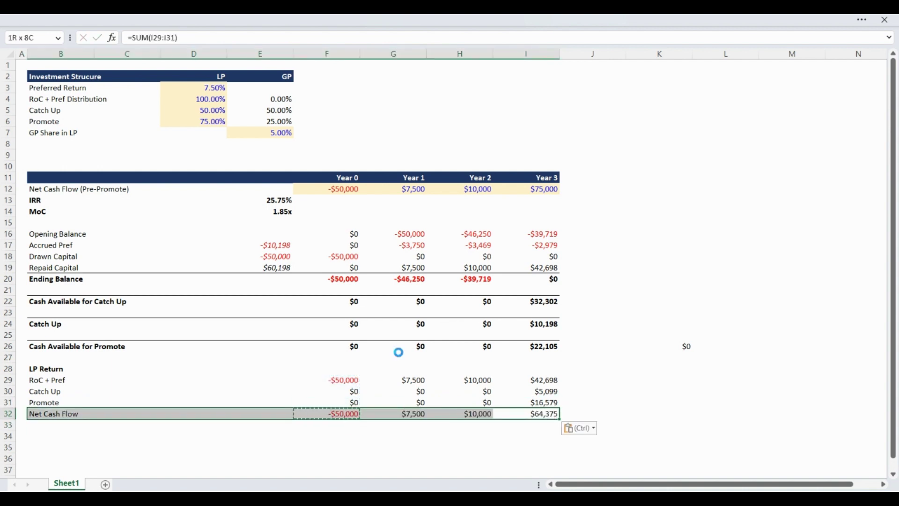
key("ctrl+b")
Enter the labels IRR in B33 and MoC in B34 below the LP Net Cash Flow row.
key("Left")
key("Left")
key("Left")
key("Left")
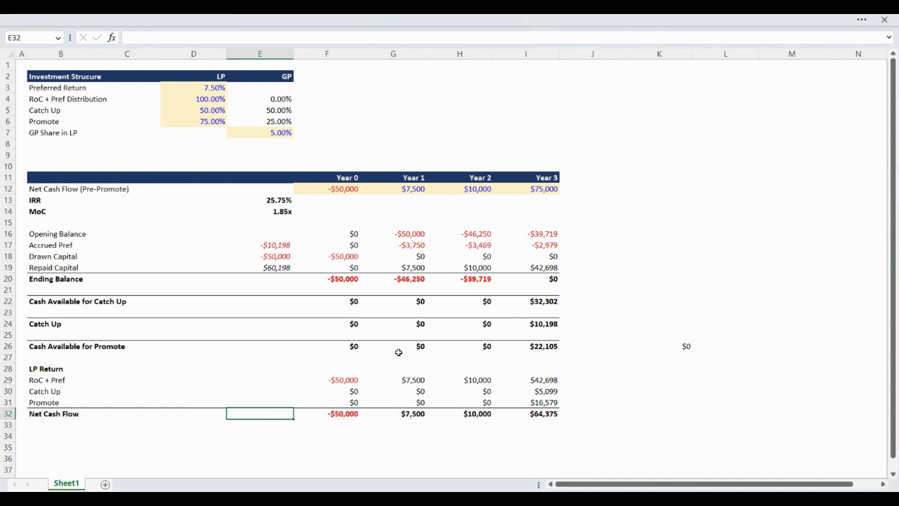
key("Left")
key("Left")
key("Left")
key("Down")
type("IRR")
key("Return")
type("M")
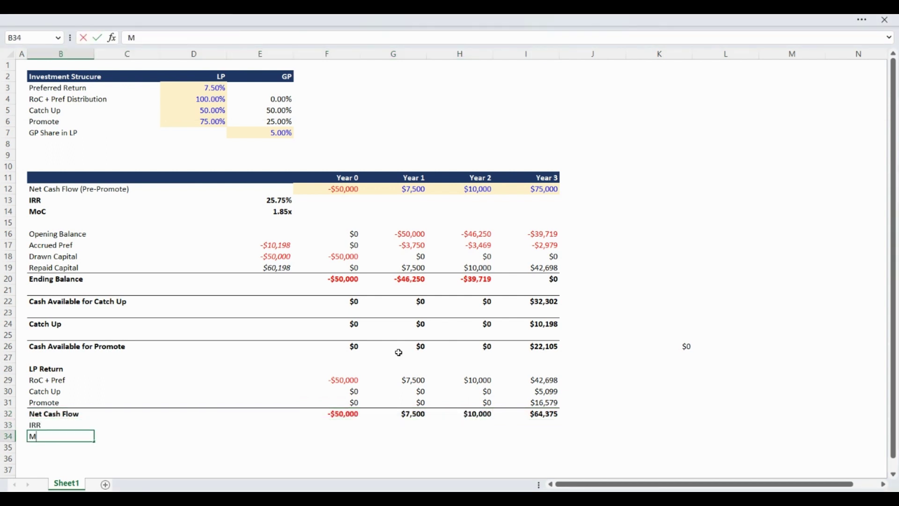
Make the LP IRR and MoC rows bold across B33:E34.
key("Up")
key("shift+Down")
key("shift+Right")
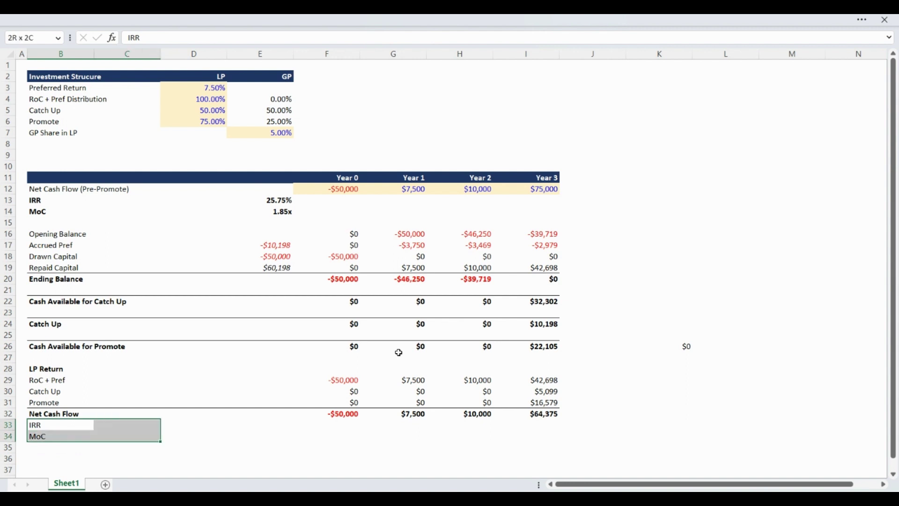
key("shift+Right")
key("shift+Right")
key("shift+Right")
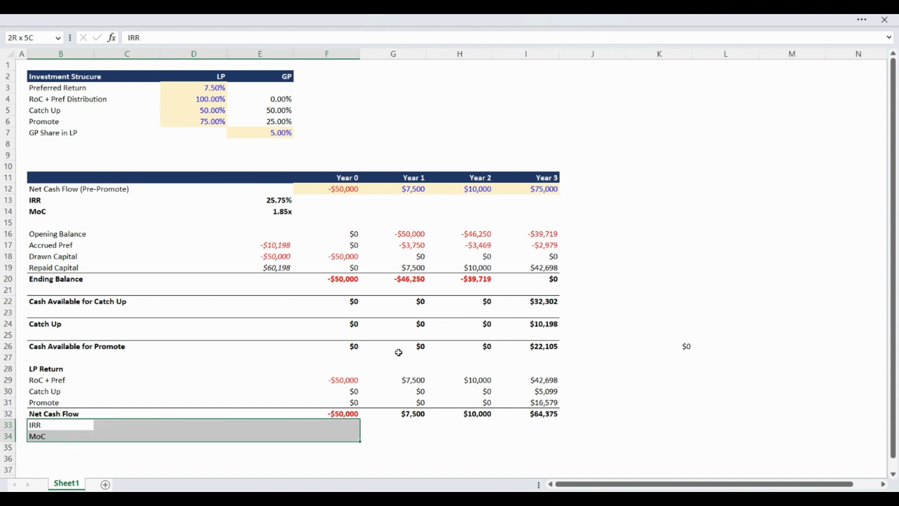
key("shift+Left")
key("ctrl+b")
Calculate the LP IRR in E33 with the formula =IRR(F32:I32) and show it with two decimals.
key("Right")
key("Right")
key("Right")
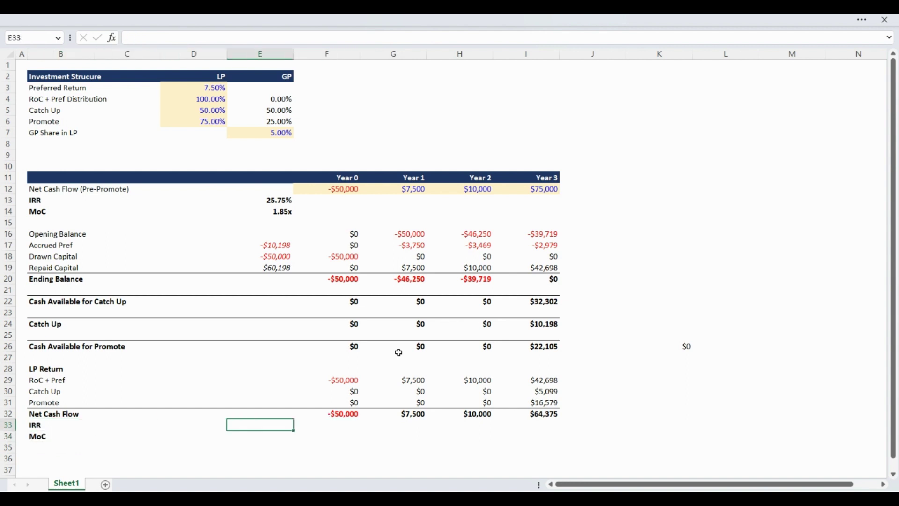
type("=irr(F32:I32)")
key("Return")
key("Up")
key("alt+h")
key("0")
Calculate the LP MoC in E34 with the formula =SUMIFS(F32:I32,F32:I32,">"&0)/-SUMIFS(F32:I32,F32:I32,"<"&0).
key("Down")
type("=sumifs")
key("Tab")
key("Up")
key("Up")
key("Right")
key("shift+Right")
key("shift+Right")
key("shift+Right")
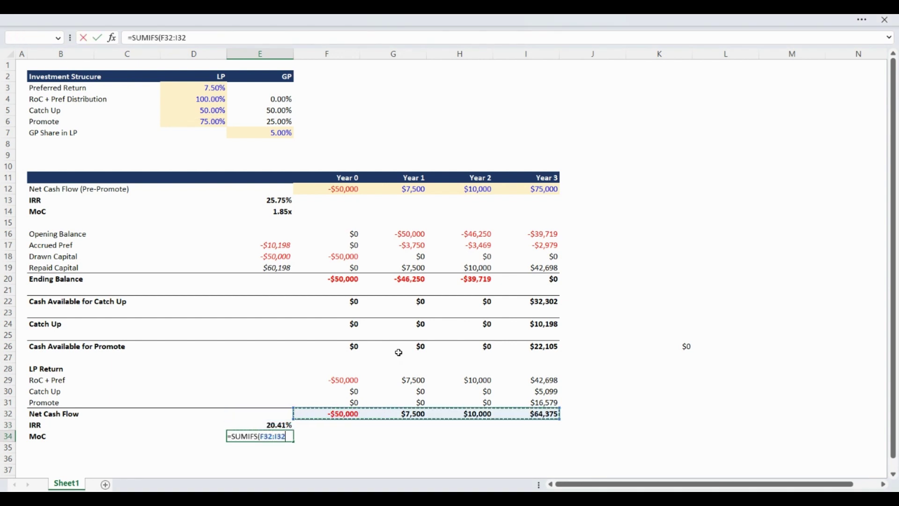
type(",")
key("Up")
key("Up")
key("Right")
key("shift+Right")
key("shift+Right")
key("shift+Right")
type(",")
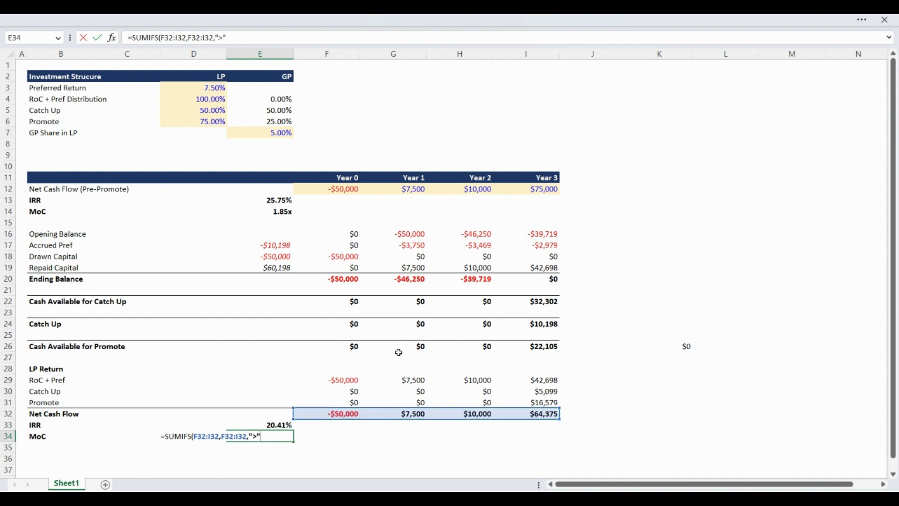
type("\">\"&0)/-sumif")
key("Right")
key("Up")
key("ctrl+shift+Right")
type(",")
key("Up")
key("Up")
key("Right")
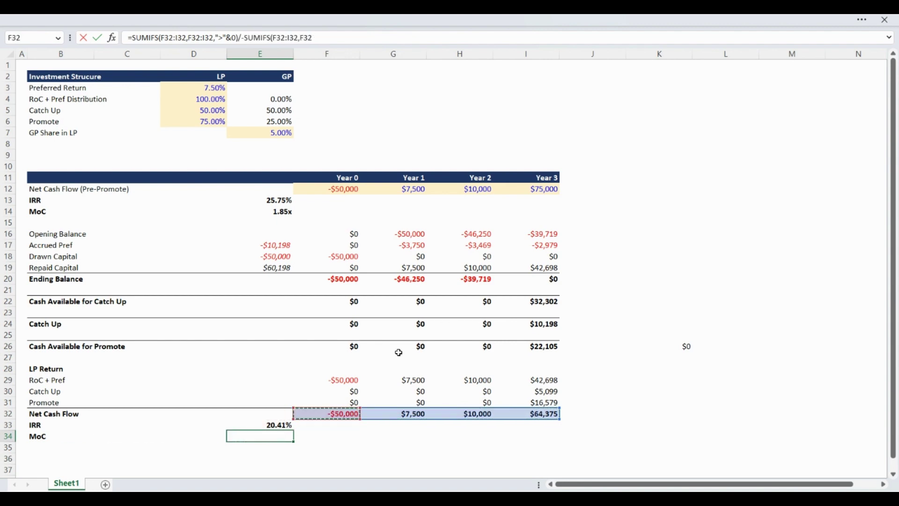
key("ctrl+shift+Right")
type(",\"<")
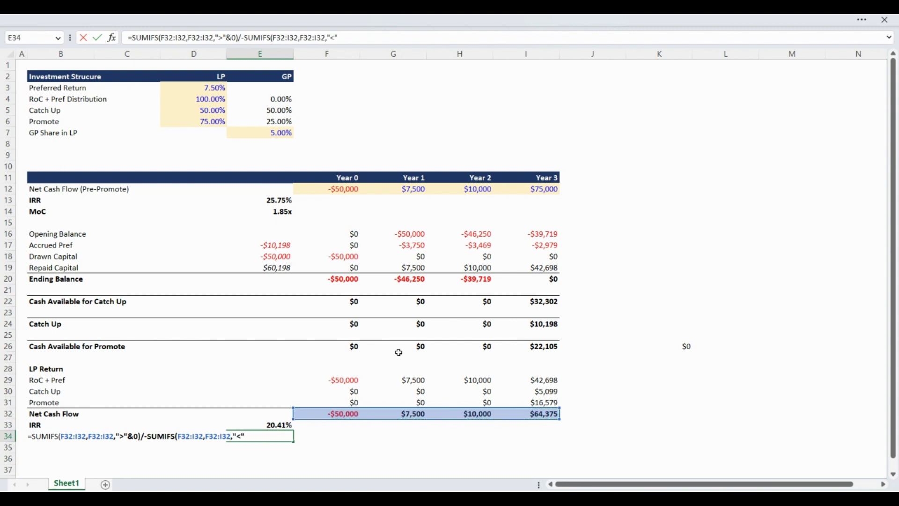
type(")")
key("Return")
Copy only the formatting of the pre-promote MoC in E14 to the LP MoC in E34.
key("ctrl+Up")
key("ctrl+Up")
key("ctrl+Up")
key("ctrl+Up")
key("ctrl+Up")
key("ctrl+c")
key("ctrl+Down")
key("ctrl+Down")
key("ctrl+Down")
key("ctrl+Down")
key("ctrl+v")
key("ctrl+alt+v")
key("t")
key("Return")
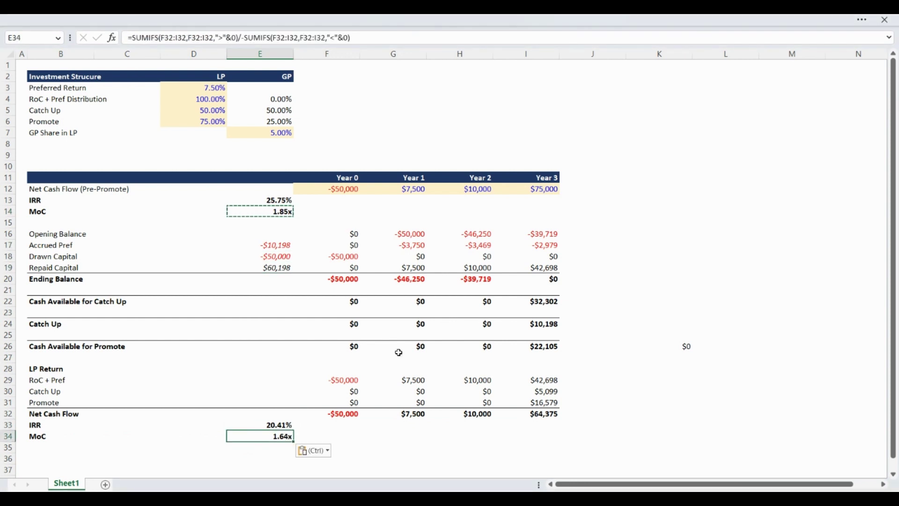
Enter the section heading GP Return in B36, one blank row below the LP MoC.
key("Escape")
key("Left")
key("Left")
key("Left")
key("Down")
key("Down")
scroll(398, 352, "down", 2)
type("GP")
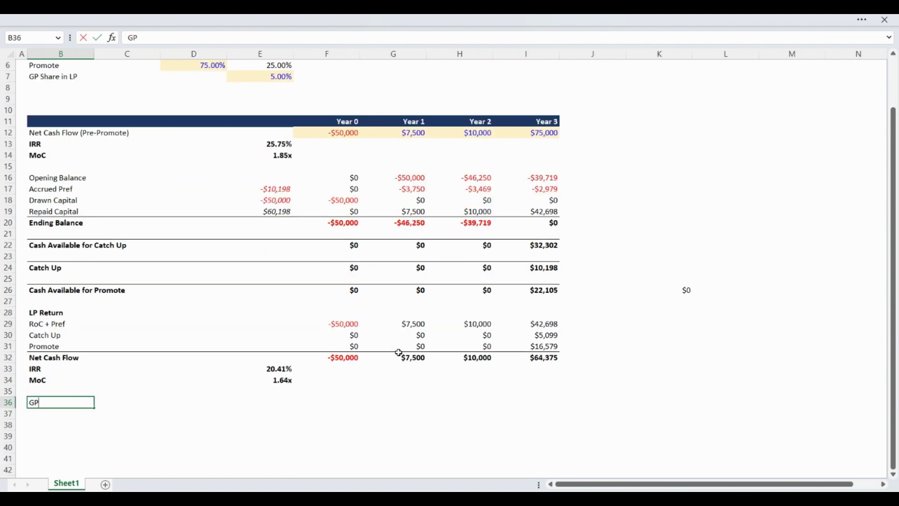
type(" Return")
key("Return")
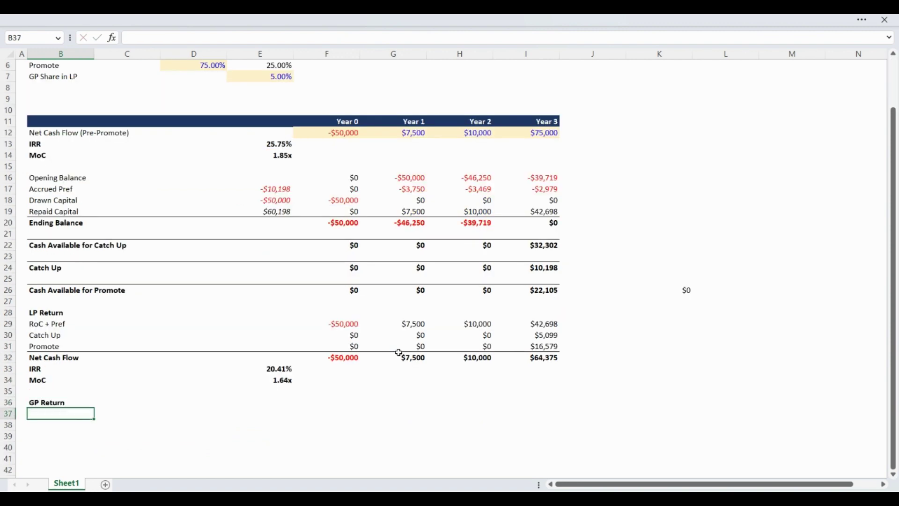
Enter the labels LP Investment in B37 and Catch Up in B38 below the GP Return heading.
key("alt+Tab")
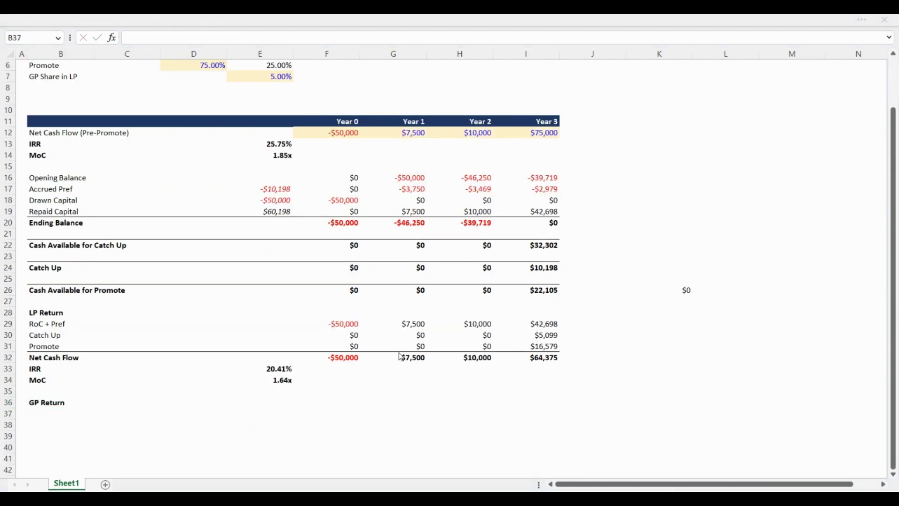
type("LP Investment")
key("Return")
type("Catch Up")
key("Return")
Remove the bold formatting from the LP Investment row and the rows directly below it.
key("Up")
key("Up")
key("shift+space")
key("shift+Down")
key("shift+Down")
key("shift+Down")
key("shift+Down")
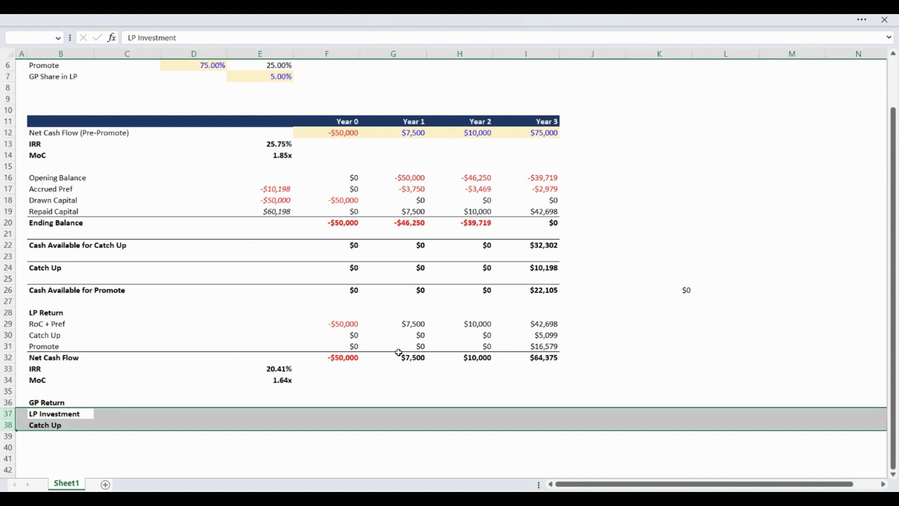
key("ctrl+b")
Enter the remaining GP Return labels Promote, Net Cash Flow, IRR and MoC in B39:B42.
key("Down")
key("Down")
type("Promote")
key("Return")
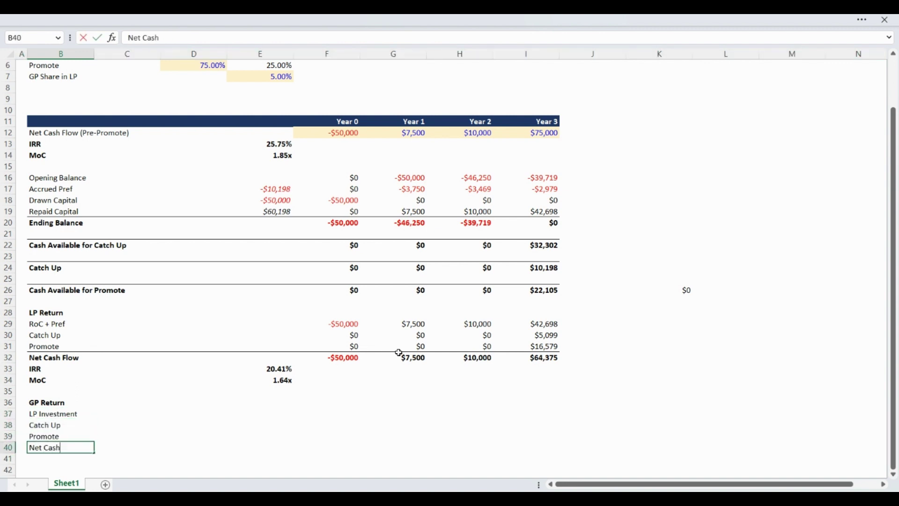
key("Return")
key("Return")
type("M")
key("Return")
Calculate the GP's Year 0 LP Investment in F37 with the formula =F29*$E$7.
key("Up")
key("Up")
key("Up")
key("Up")
key("Up")
key("Up")
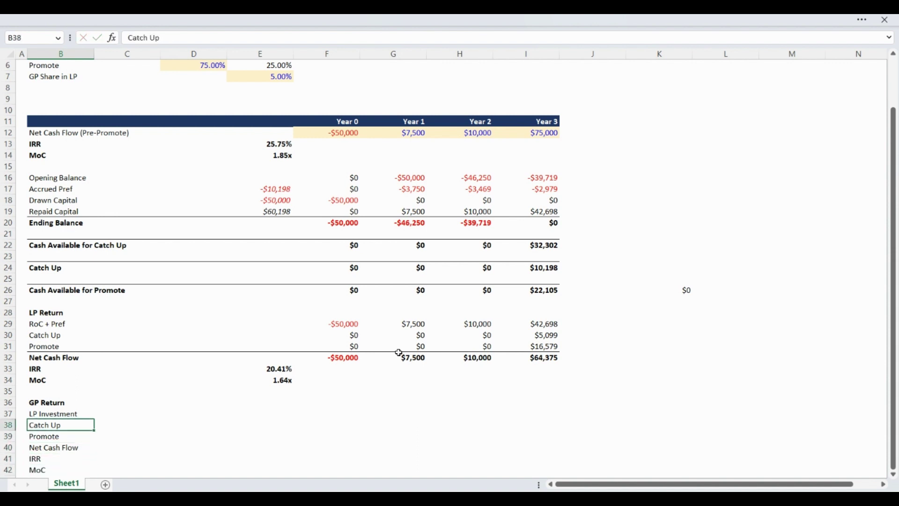
key("Right")
key("Right")
key("Right")
key("Right")
type("=")
key("Up")
key("Up")
key("Up")
key("Up")
key("Up")
key("Up")
key("Up")
key("Up")
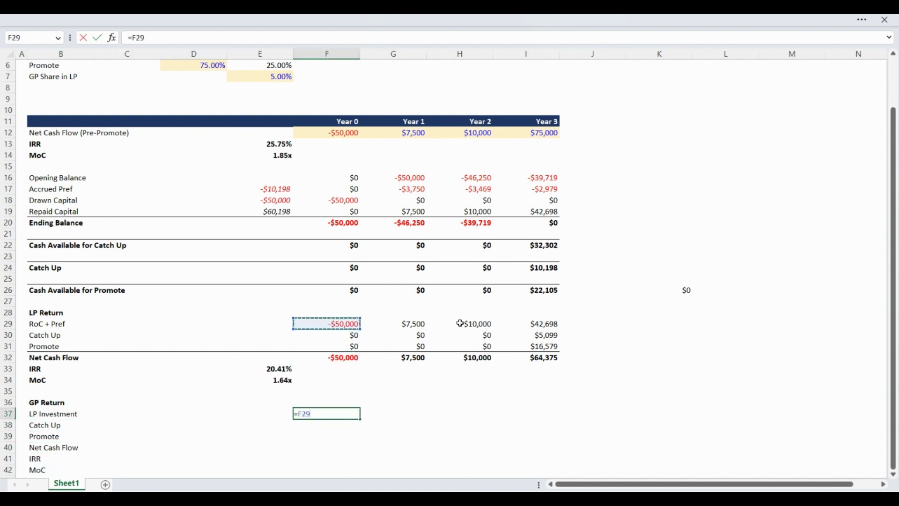
type("*")
scroll(460, 323, "up", 2)
key("Left")
key("Up")
key("Up")
key("Up")
key("Up")
key("Up")
key("Up")
key("Up")
key("Up")
key("Up")
key("Up")
key("Up")
key("Up")
key("Up")
key("Up")
key("Up")
key("Up")
key("Up")
key("Up")
key("Up")
key("Up")
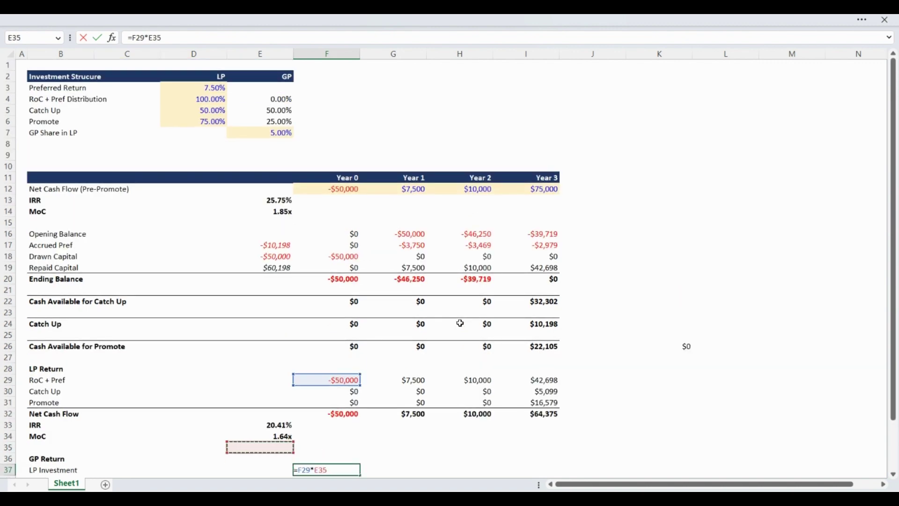
key("Up")
key("Up")
key("Up")
key("Up")
key("Up")
key("Up")
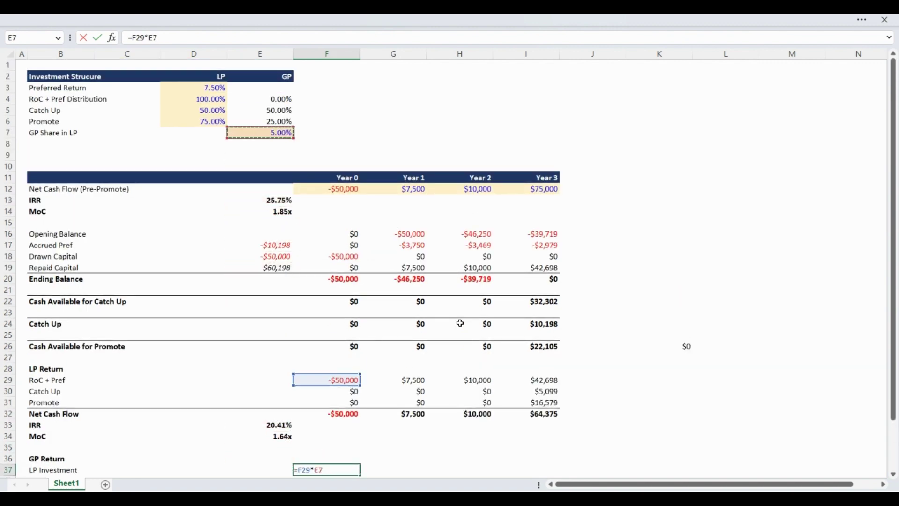
key("F4")
key("Return")
Copy the LP Investment formula from F37 across to Year 3 in I37.
key("Up")
key("ctrl+c")
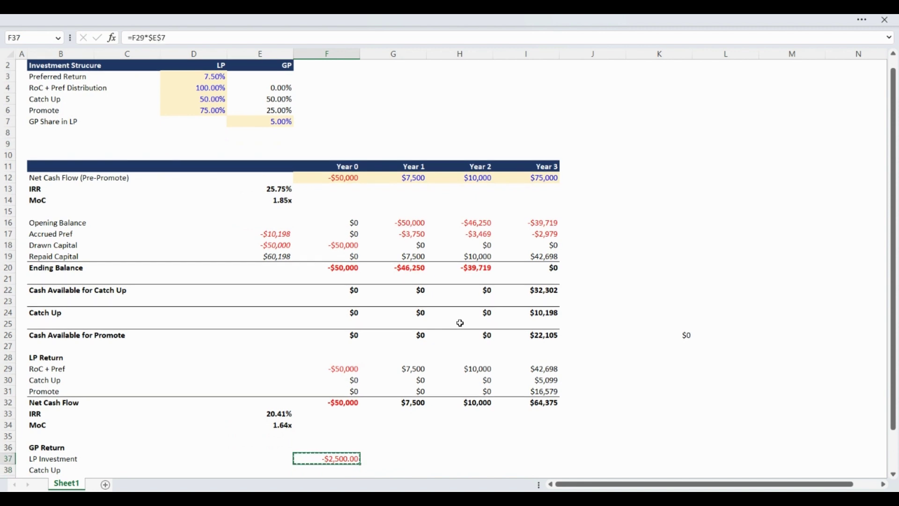
key("shift+Right")
key("shift+Right")
key("shift+Right")
key("shift+Right")
key("shift+Left")
key("ctrl+v")
Format the GP Return range F37:I40 to show no decimal places.
key("Down")
key("Down")
key("Down")
key("Down")
key("Down")
key("Down")
key("Up")
key("Up")
key("Up")
key("Up")
key("Up")
key("Up")
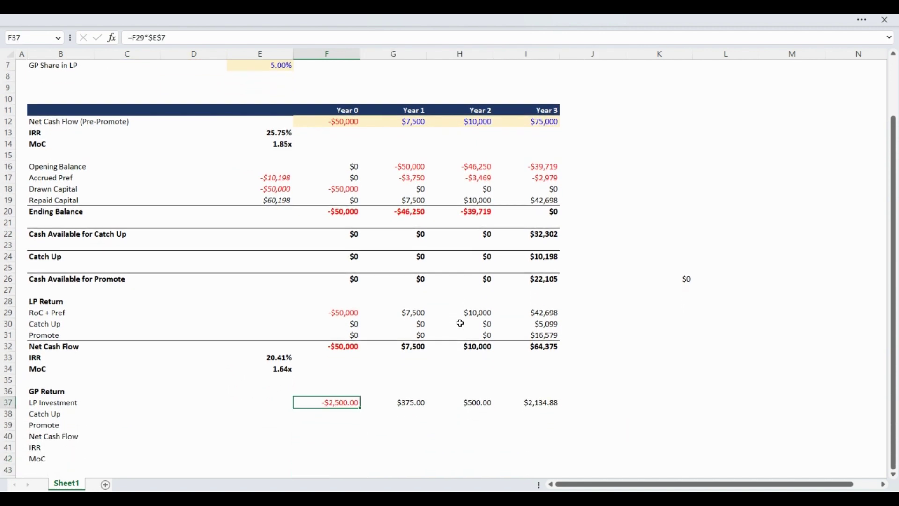
key("shift+Right")
key("shift+Right")
key("shift+Right")
key("shift+Down")
key("shift+Down")
key("shift+Down")
key("alt+h+9")
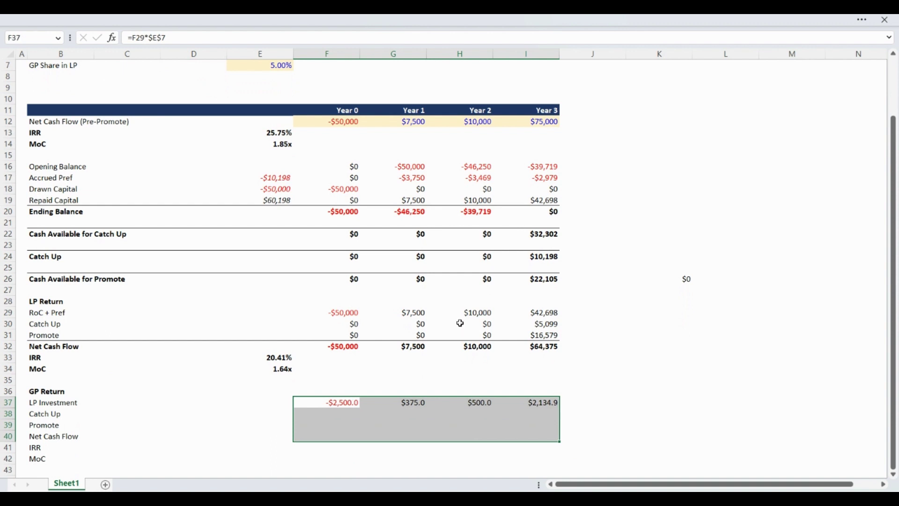
key("alt+h+9")
key("shift+BackSpace")
Calculate the GP Catch Up for Year 0 in F38 as F24 times the locked GP catch-up share in E5.
key("Down")
type("=")
key("Up")
key("Up")
key("Up")
key("Up")
key("Up")
key("Up")
key("Up")
key("Up")
key("Up")
key("Up")
key("Up")
key("Up")
key("Up")
key("Up")
type("*")
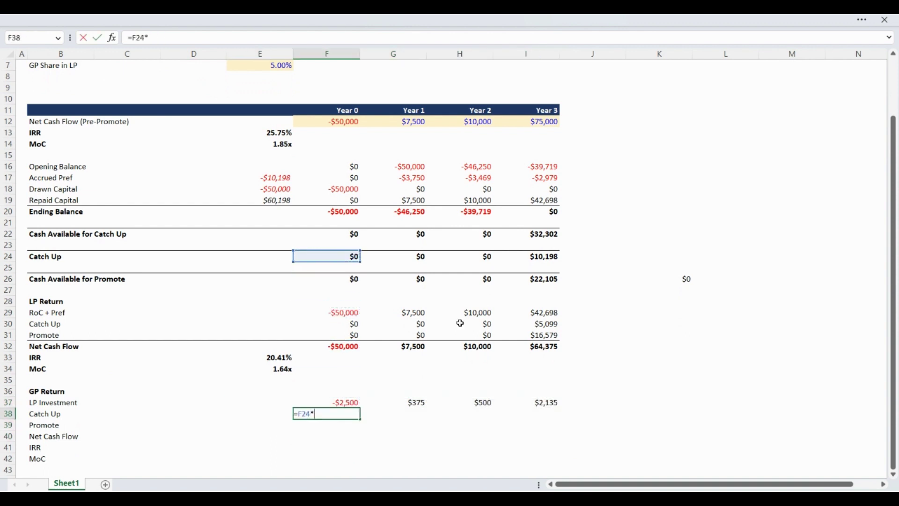
key("Page_Up")
key("Left")
key("Down")
key("Down")
key("Left")
key("Down")
key("Down")
key("Down")
key("Up")
key("Right")
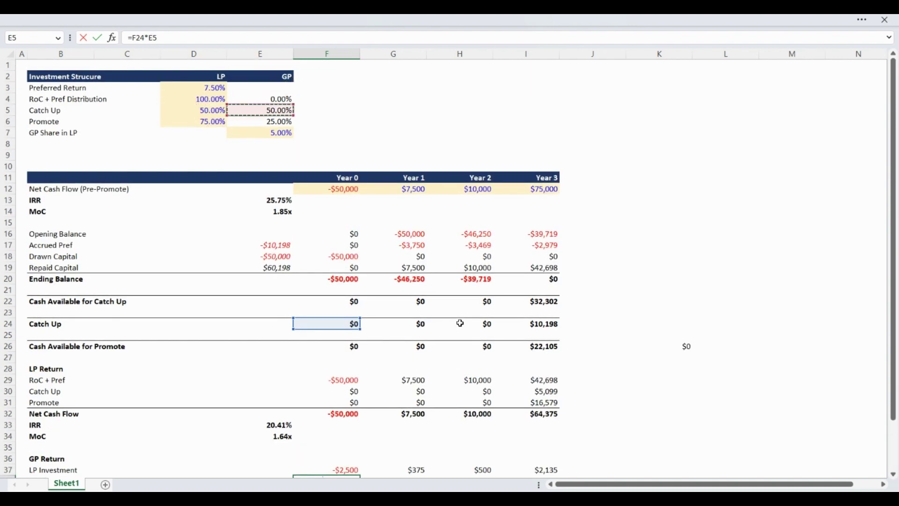
key("Return")
Copy the GP Catch Up formula from F38 across to Year 3 in I38.
key("Up")
key("ctrl+c")
key("Right")
key("Right")
key("Right")
key("shift+Left")
key("shift+Left")
key("shift+Left")
key("ctrl+v")
Calculate the GP Promote for Year 0 in F39 as F26 times the locked GP promote share in E6.
key("Left")
key("Left")
key("Left")
key("Down")
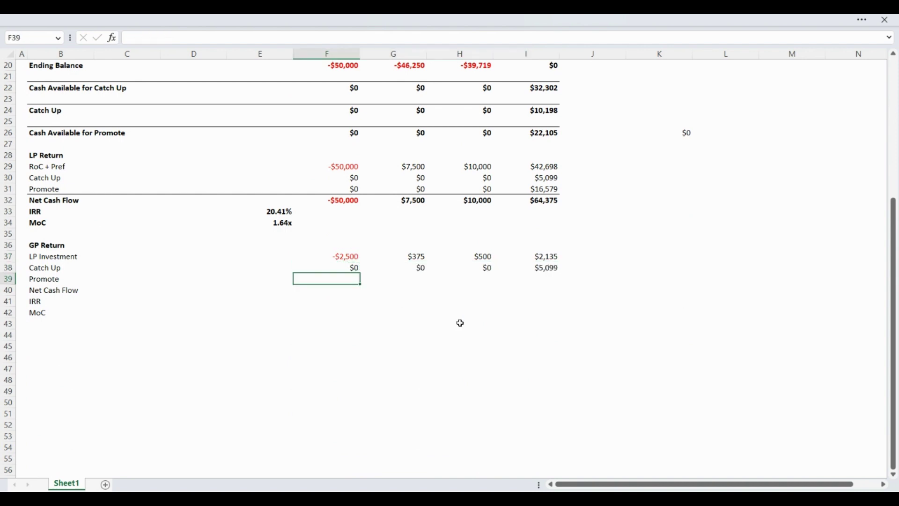
type("=")
key("Up")
key("Up")
key("Up")
key("Up")
key("Up")
key("Up")
key("Up")
key("Up")
key("Up")
key("Up")
key("Up")
key("Up")
key("Up")
key("Up")
key("Up")
key("Down")
key("Down")
type("*")
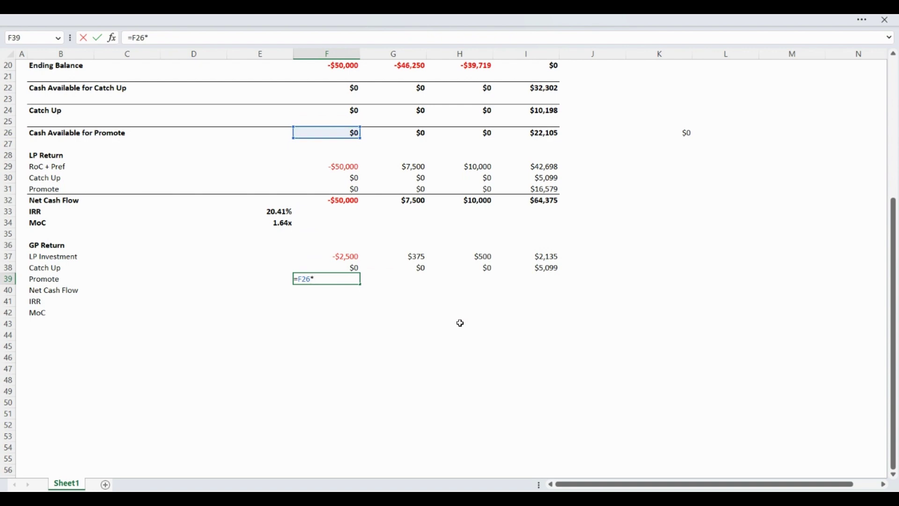
key("Up")
key("Up")
key("Up")
key("Up")
key("Up")
key("Up")
key("Up")
key("Up")
key("Up")
key("Up")
key("Up")
key("Up")
key("Up")
key("Up")
key("Up")
key("Up")
key("Up")
key("Up")
key("Up")
key("Up")
key("Left")
key("Down")
key("Down")
key("Down")
key("Down")
key("Down")
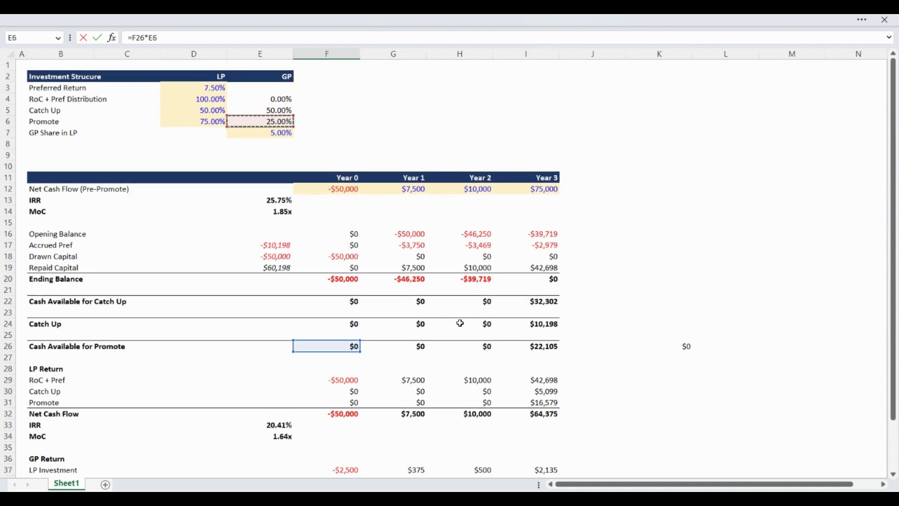
key("F4")
key("ctrl+Return")
Copy the GP Promote formula from F39 across to Year 3 in I39.
key("ctrl+c")
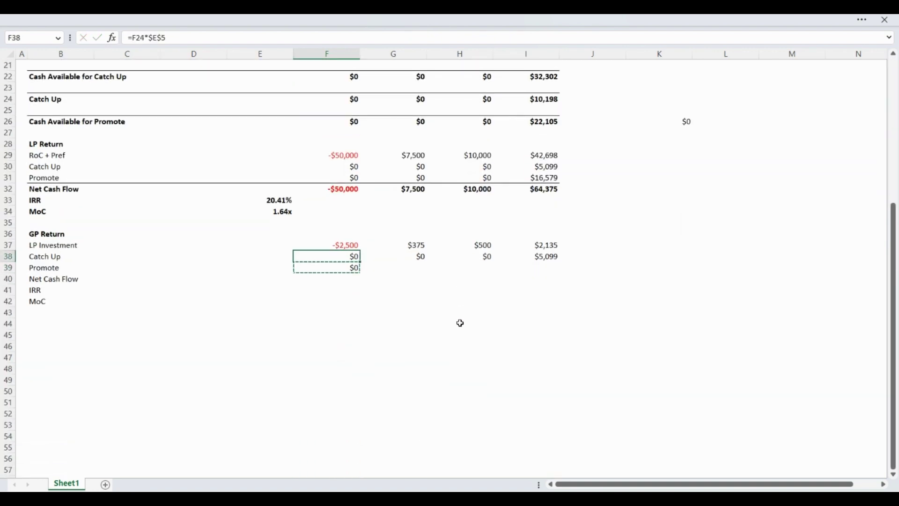
key("Right")
key("Right")
key("Right")
key("ctrl+shift+Left")
key("ctrl+v")
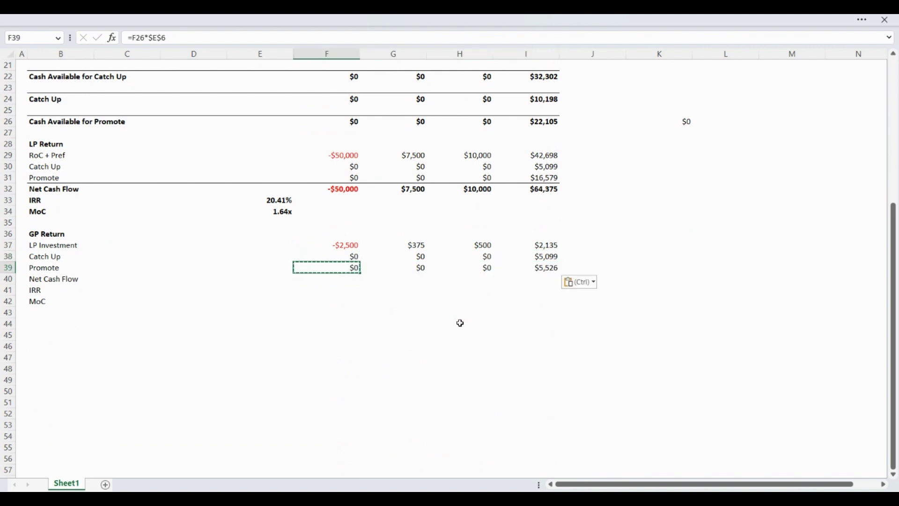
key("Escape")
Calculate the GP Net Cash Flow for Year 0 in F40 as the sum of F37:F39.
key("Down")
type("=sum")
key("Tab")
key("Up")
key("ctrl+shift+Up")
key("Return")
Copy the GP Net Cash Flow formula from F40 across to Year 3 in I40.
key("Up")
key("ctrl+c")
key("Up")
key("ctrl+Right")
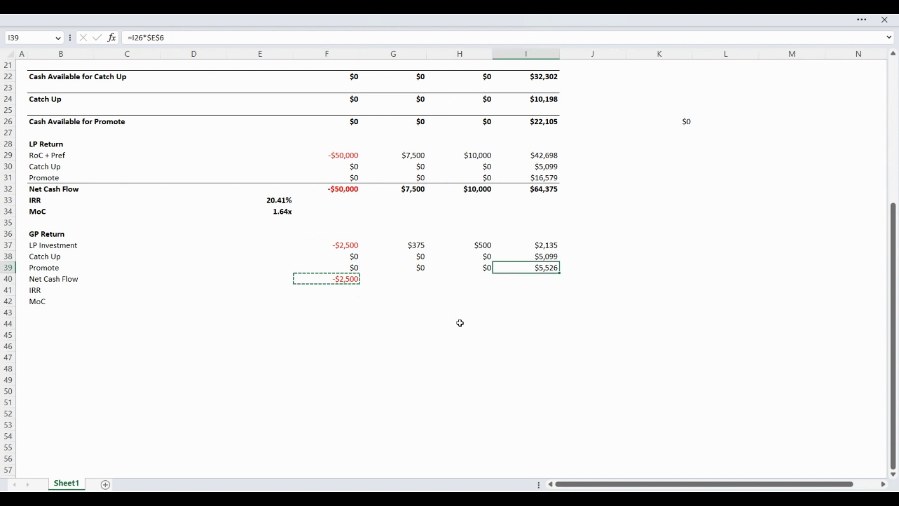
key("Down")
key("shift+ctrl+Left")
key("ctrl+v")
Make the GP Net Cash Flow row B40:I40 bold and add a top border to it.
key("shift+ctrl+Left")
key("ctrl+b")
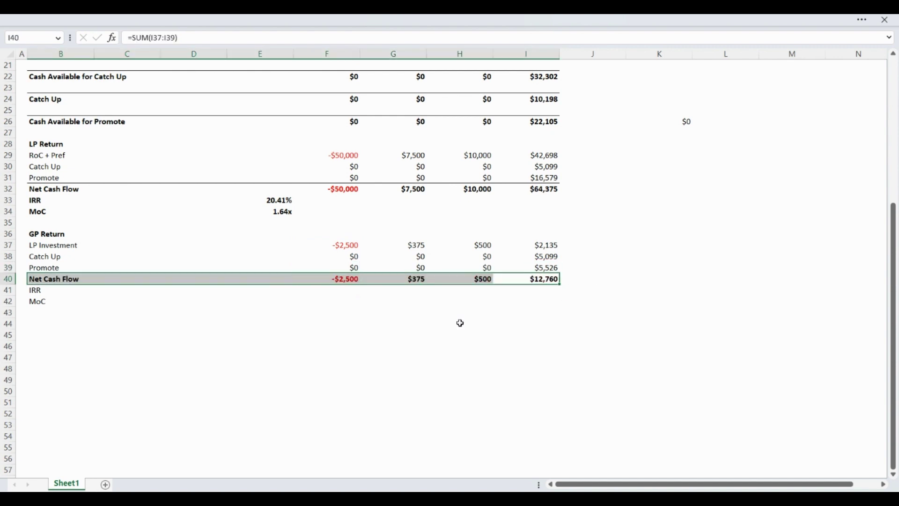
key("Left")
key("Left")
key("Left")
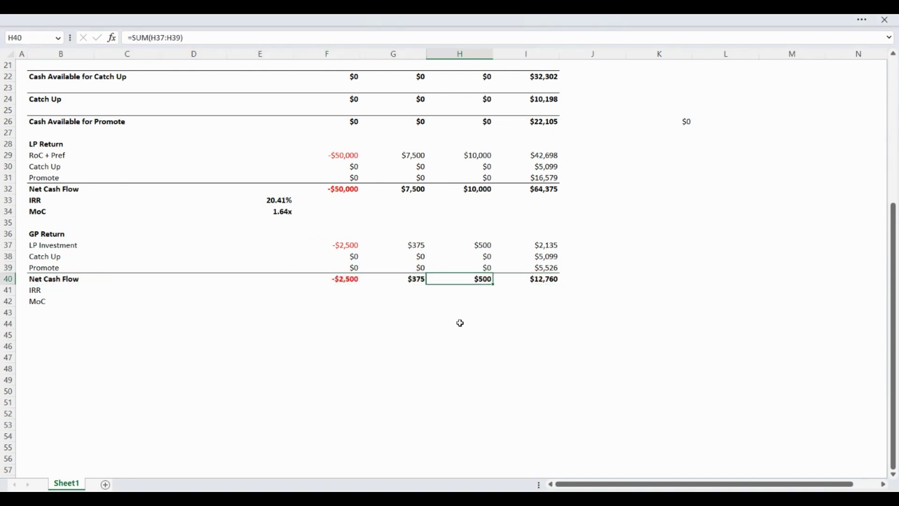
Make the GP IRR and MoC rows bold across B41:E42.
key("Down")
key("Left")
key("Left")
key("Left")
key("Left")
key("shift+Down")
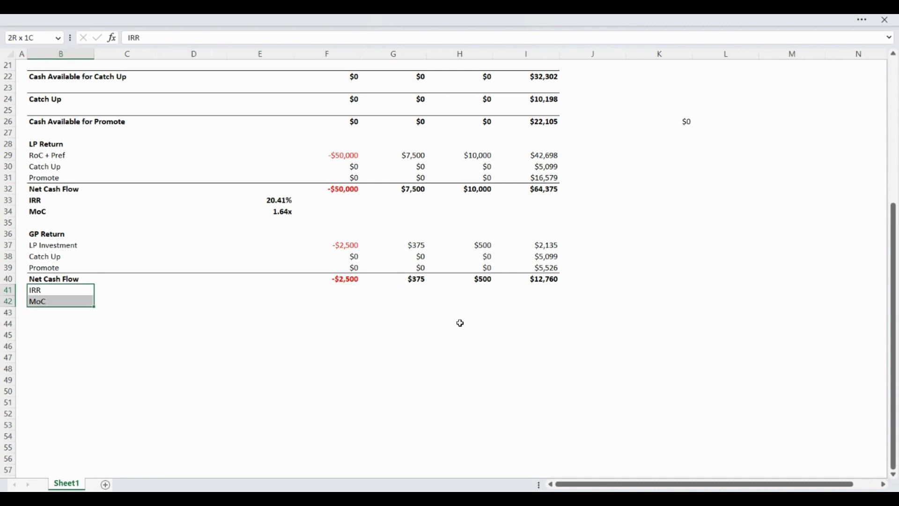
key("shift+Right")
key("shift+Right")
key("shift+Right")
key("Right")
key("Right")
key("Right")
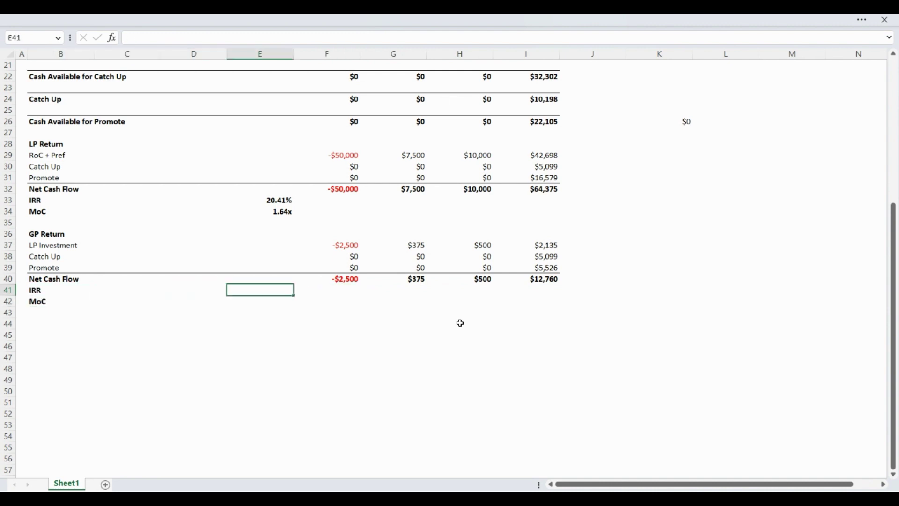
type("=irr")
key("Tab")
key("Up")
key("Escape")
Copy the LP IRR and MoC formulas from E33:E34 into E41:E42 for the GP Return.
key("ctrl+Up")
key("shift+Up")
key("ctrl+c")
key("Down")
key("Down")
key("Down")
key("Down")
key("Down")
key("Down")
key("Down")
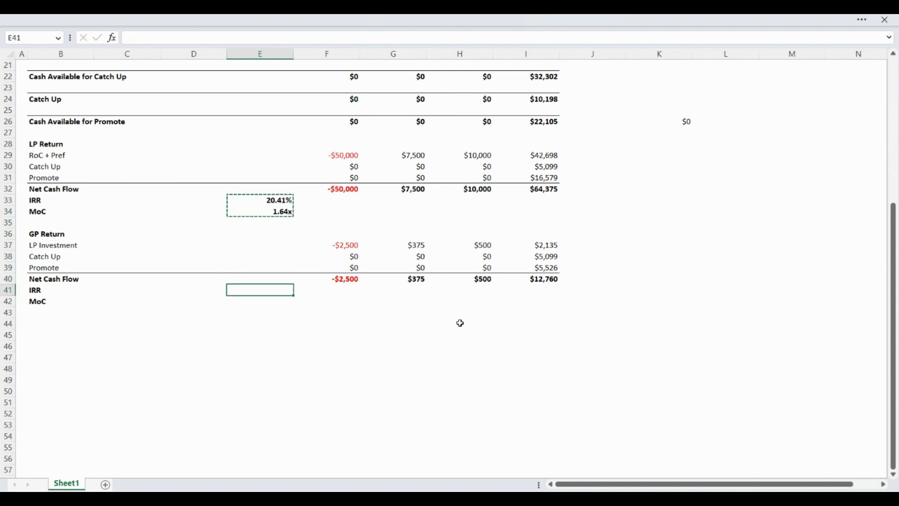
key("ctrl+v")
key("Escape")
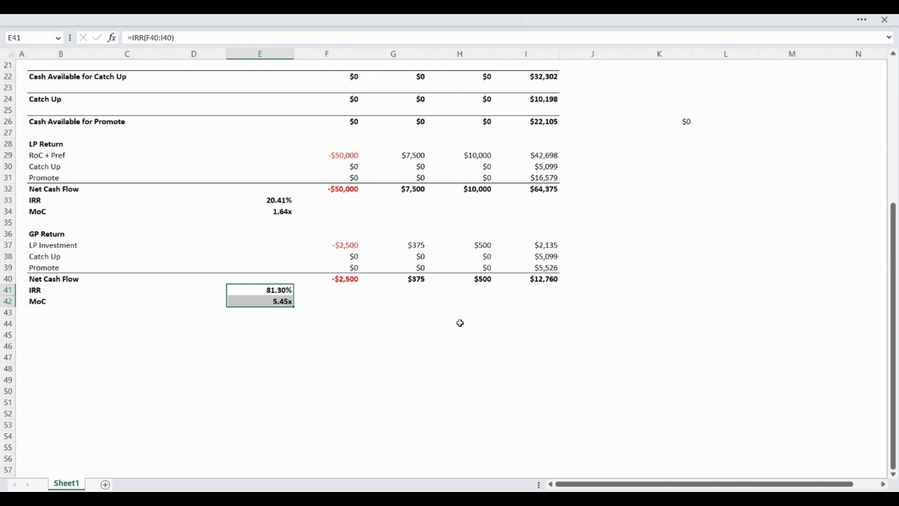
Review the waterfall from the investment structure through the capital balances and catch-up to the LP and GP returns.
key("alt+Tab")
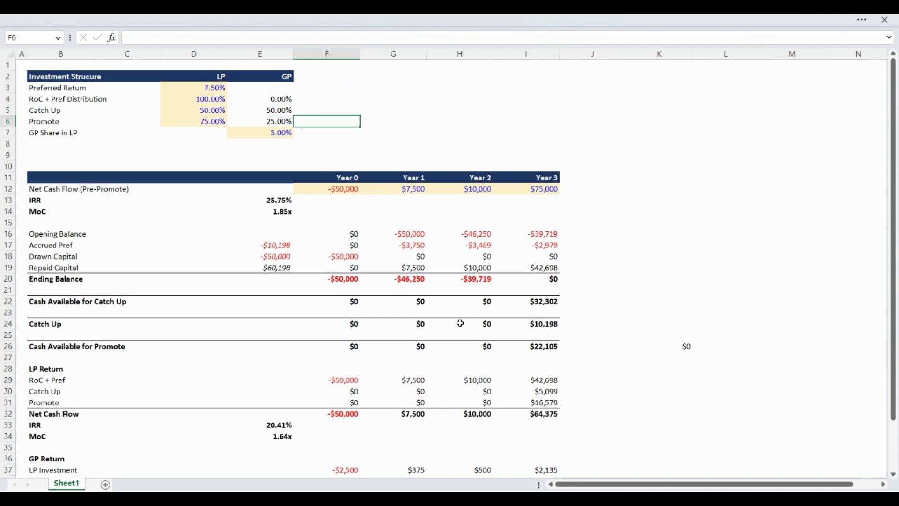
key("Down")
key("ctrl+Down")
key("Down")
key("Down")
key("Left")
key("Down")
key("Down")
key("Down")
key("Down")
key("Down")
key("Down")
key("Down")
key("Down")
key("Down")
key("Down")
key("Down")
key("Down")
key("Down")
key("Down")
key("Down")
key("Down")
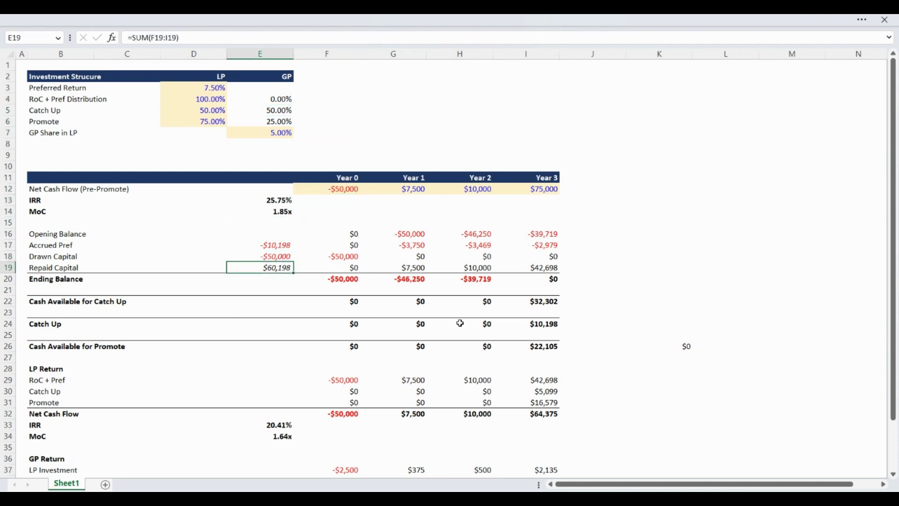
key("Down")
key("Down")
key("Down")
key("Down")
key("Down")
key("Down")
key("Down")
key("Down")
key("Down")
key("Down")
key("Down")
key("Down")
key("Down")
key("Down")
key("Down")
key("Down")
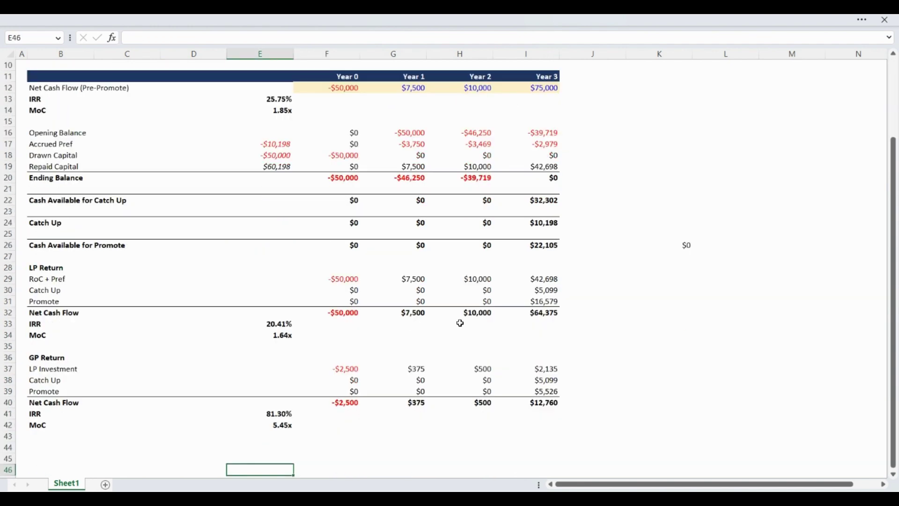
key("Right")
key("Up")
key("Up")
key("Up")
key("Up")
key("Up")
key("Up")
key("Up")
key("Up")
key("Up")
key("Up")
key("Up")
key("Up")
key("Up")
key("Up")
key("Up")
key("Up")
key("Up")
key("Up")
key("Up")
key("Up")
key("Up")
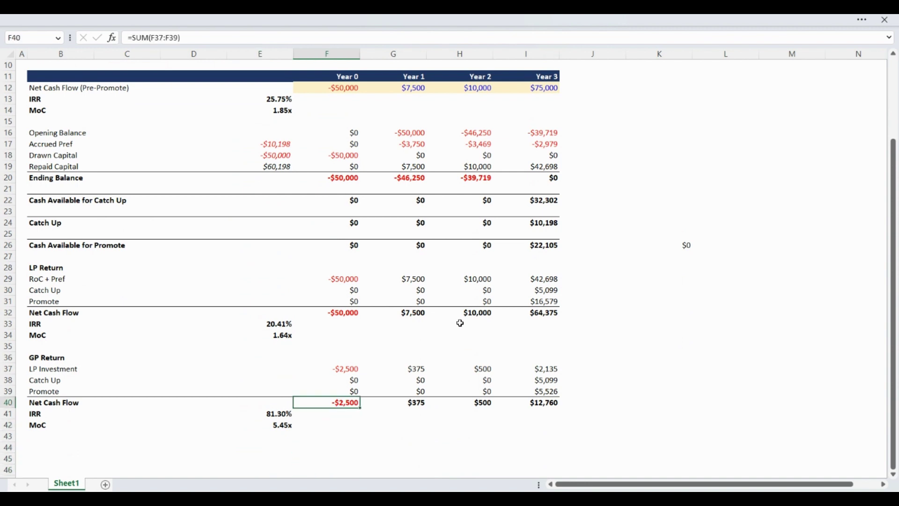
key("Up")
key("Up")
key("Up")
key("Up")
key("Up")
key("Up")
key("Up")
key("Up")
key("Up")
key("Up")
key("Up")
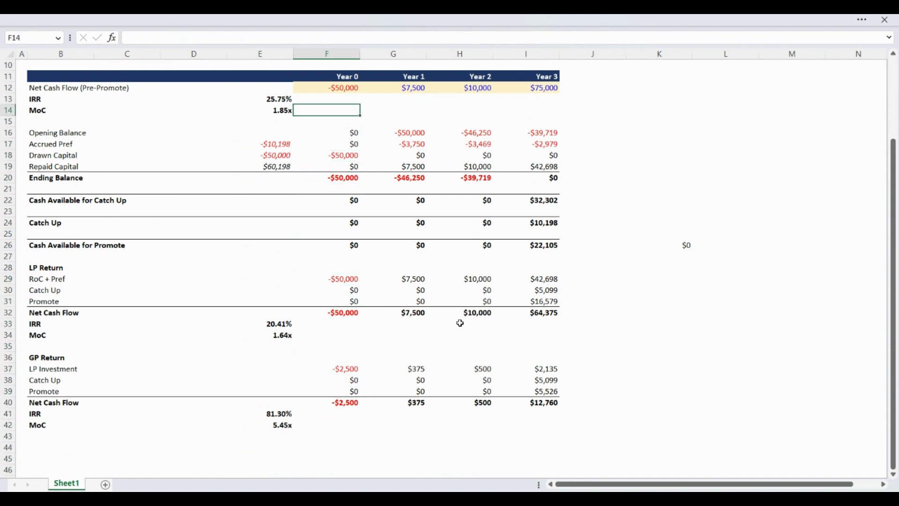
key("Left")
key("Left")
key("Left")
key("ctrl+Home")
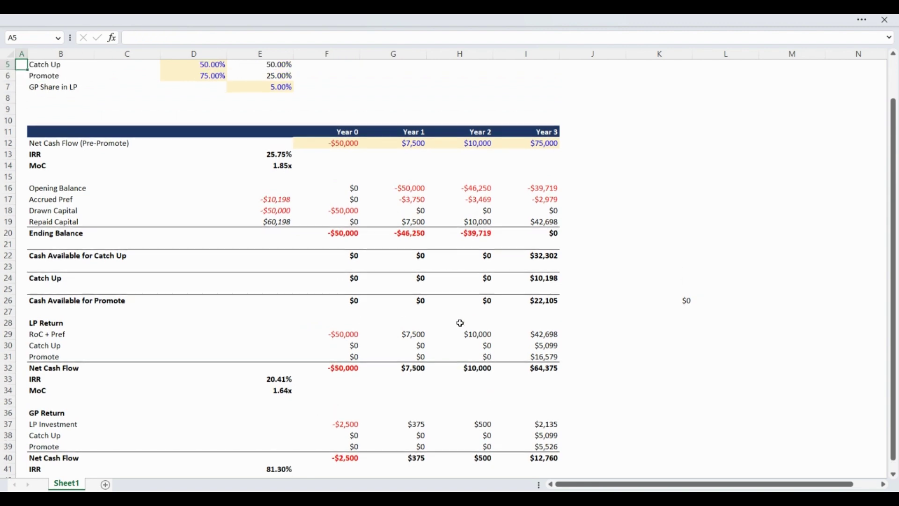
key("Down")
key("Down")
key("Down")
key("Down")
key("Down")
key("Down")
key("Down")
key("Down")
key("Down")
key("Down")
key("Down")
key("Down")
key("Down")
key("Down")
key("Down")
key("Down")
key("Down")
key("Down")
key("Down")
key("Down")
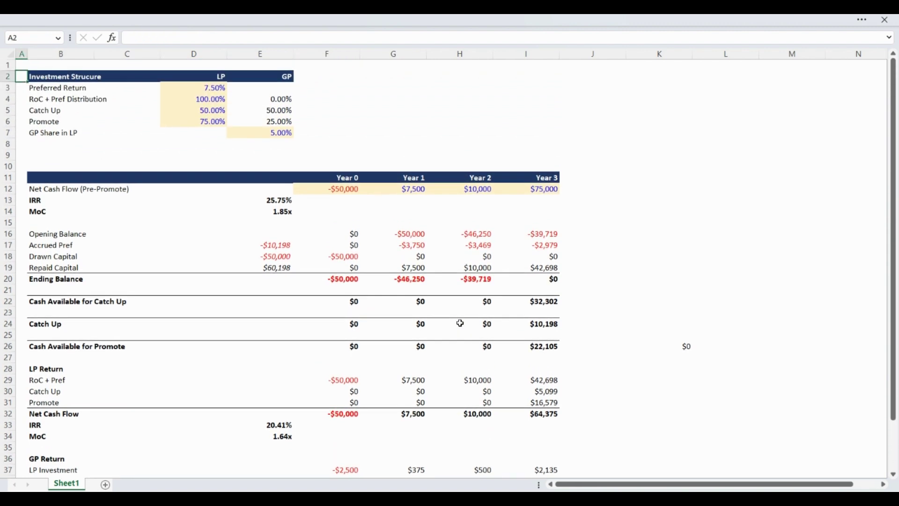
key("Down")
key("Down")
key("Down")
key("Down")
key("Down")
key("Down")
key("Down")
key("Down")
key("Down")
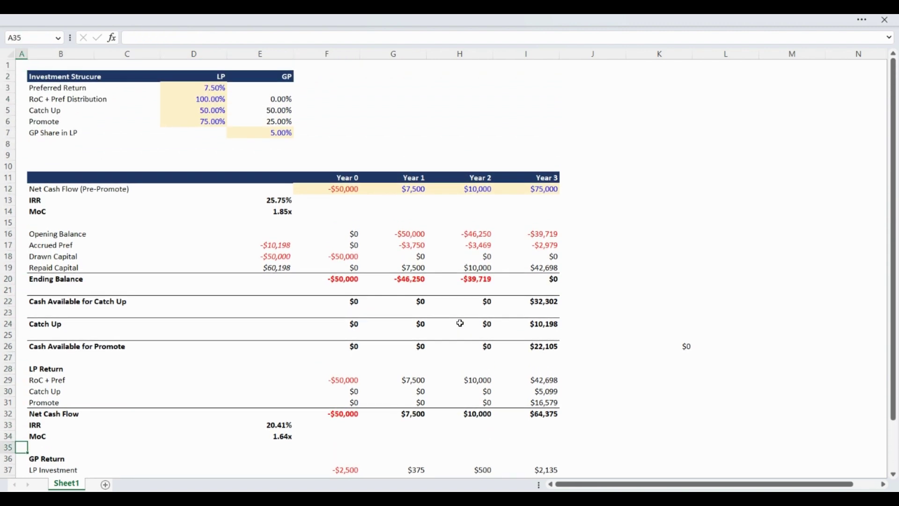
key("ctrl+Home")
key("Down")
key("Down")
key("Down")
key("Down")
key("Down")
key("Down")
key("Down")
key("Down")
key("Down")
key("Down")
key("Down")
key("Down")
key("Down")
key("Down")
key("Down")
key("Down")
key("Down")
key("Down")
key("Down")
key("Down")
key("Down")
key("Down")
key("Down")
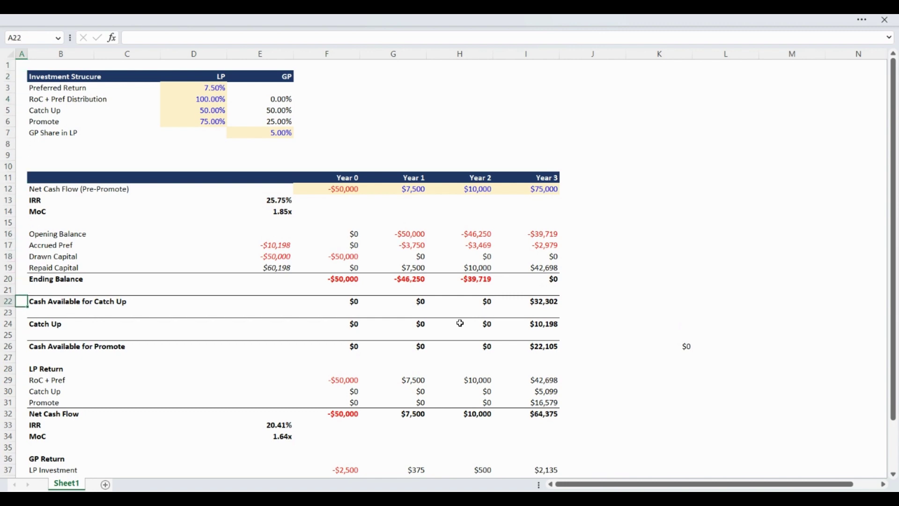